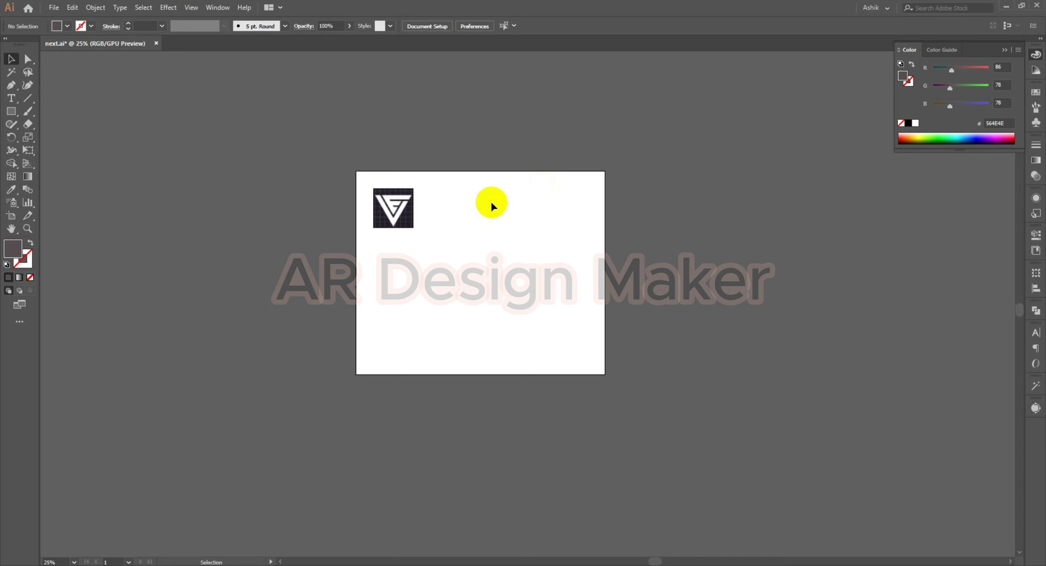
scroll(397, 257, up, 3)
drag(449, 243, 449, 282)
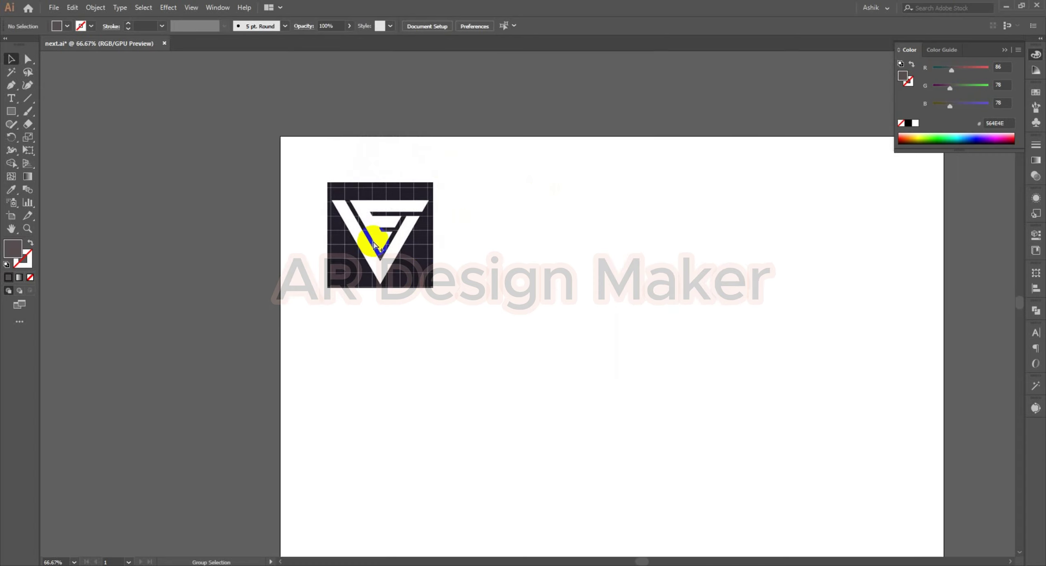
scroll(379, 239, up, 2)
scroll(486, 245, down, 2)
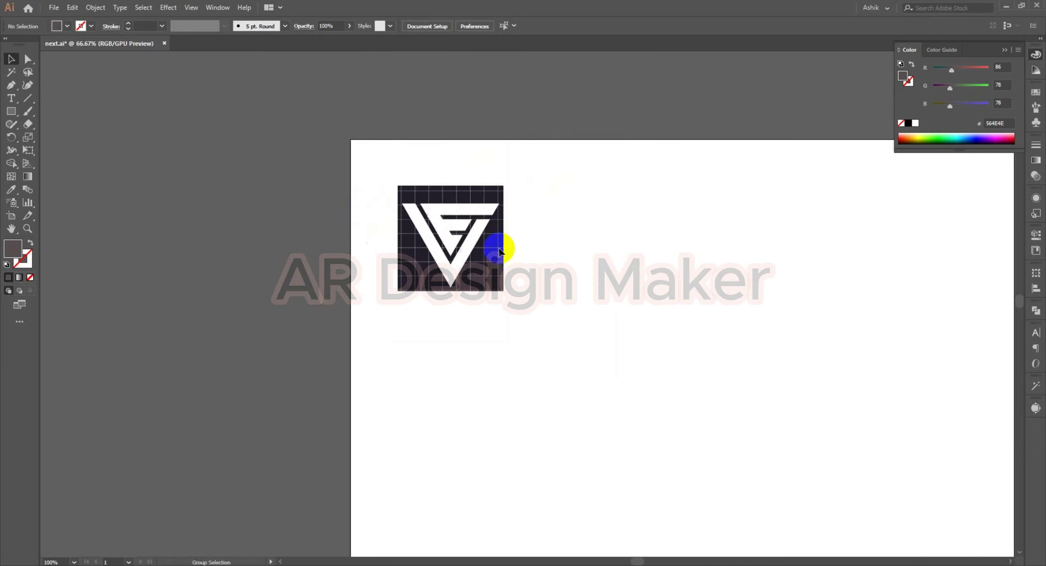
drag(497, 249, 408, 262)
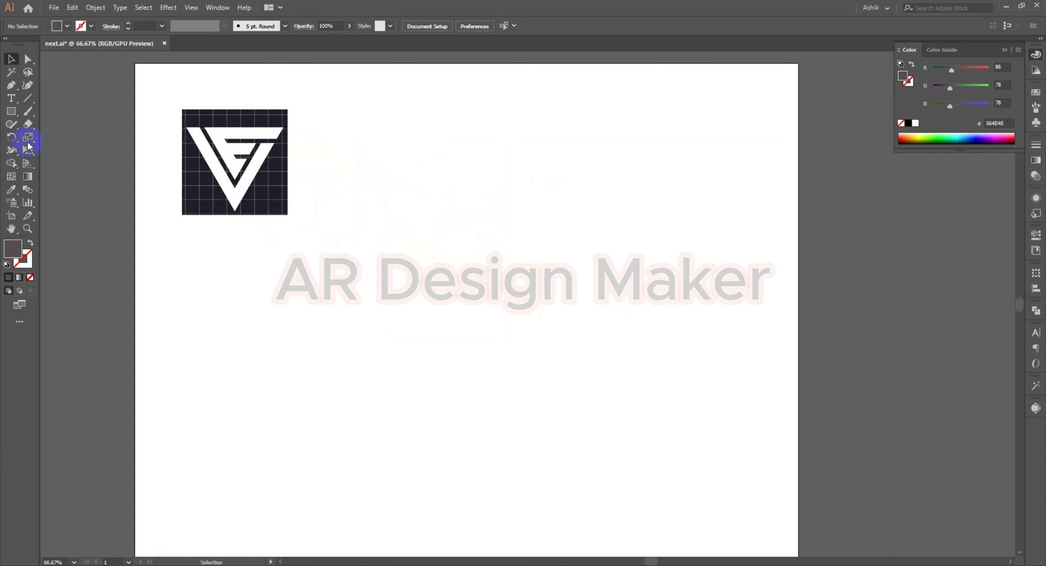
click(11, 111)
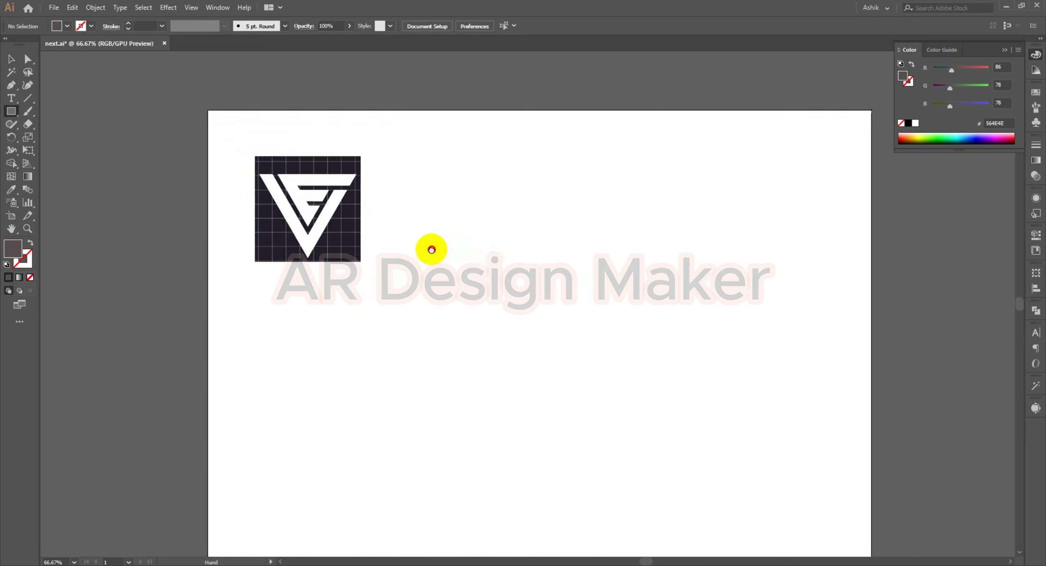
click(336, 225)
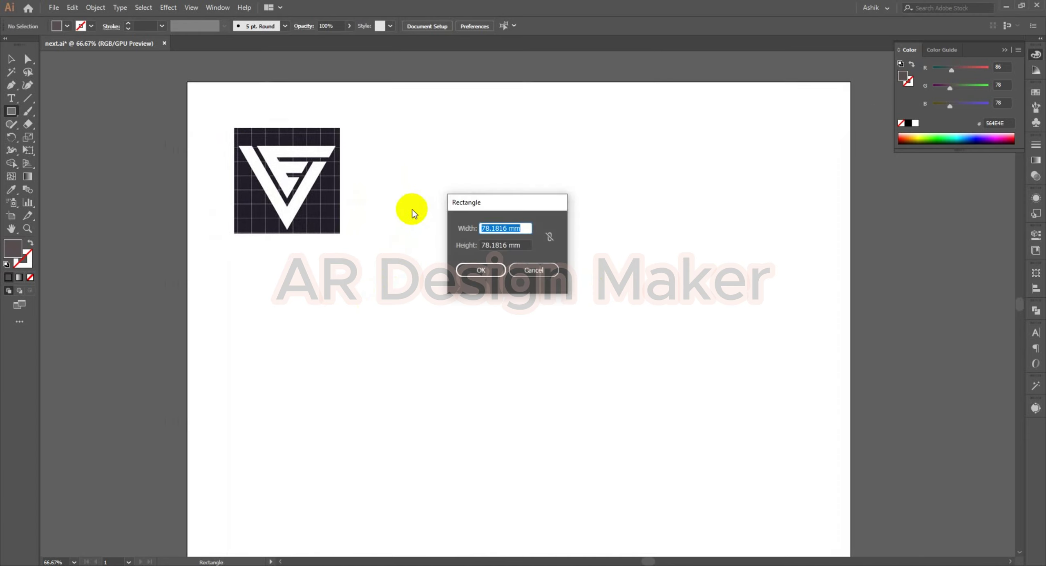
key(Escape)
Draw a triangle about 139 mm wide and 121 mm high beside the reference logo, and swap its fill to the stroke.
click(12, 113)
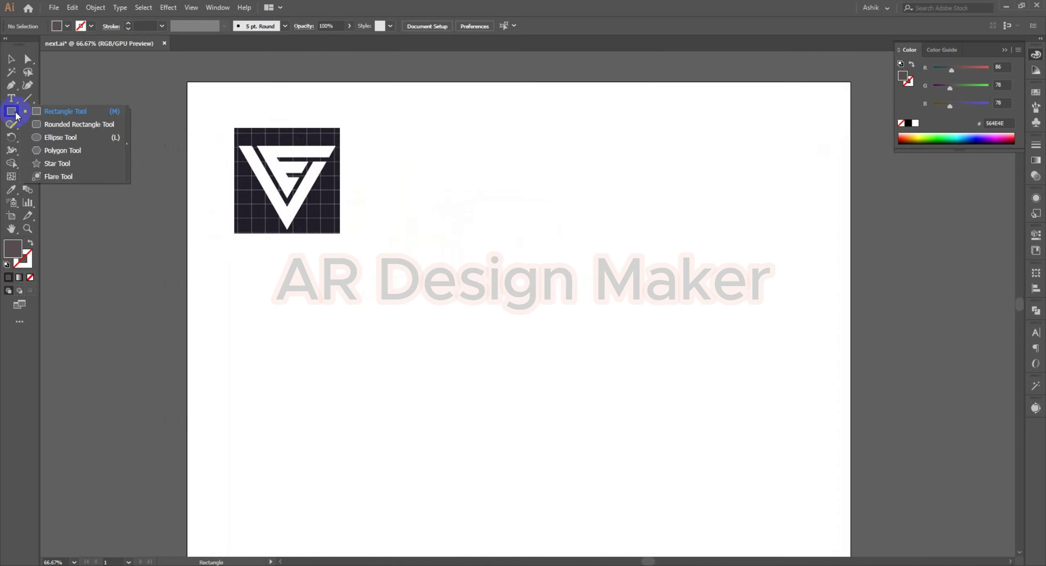
click(61, 151)
drag(530, 306, 615, 443)
key(Down)
key(Down)
key(Down)
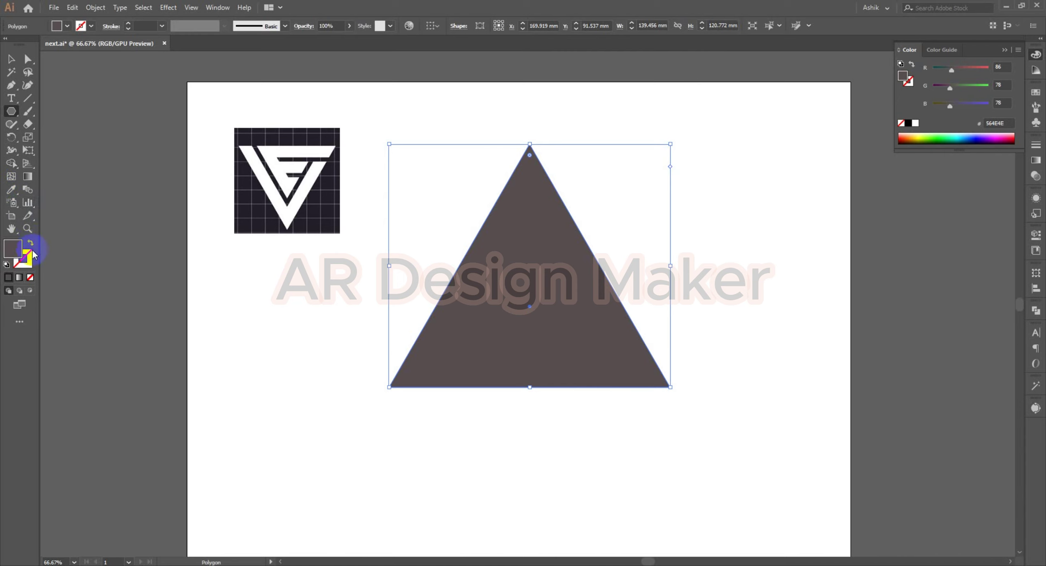
click(30, 244)
Create a smaller concentric copy of the triangle by scaling it about its centre.
click(11, 59)
drag(428, 172, 659, 327)
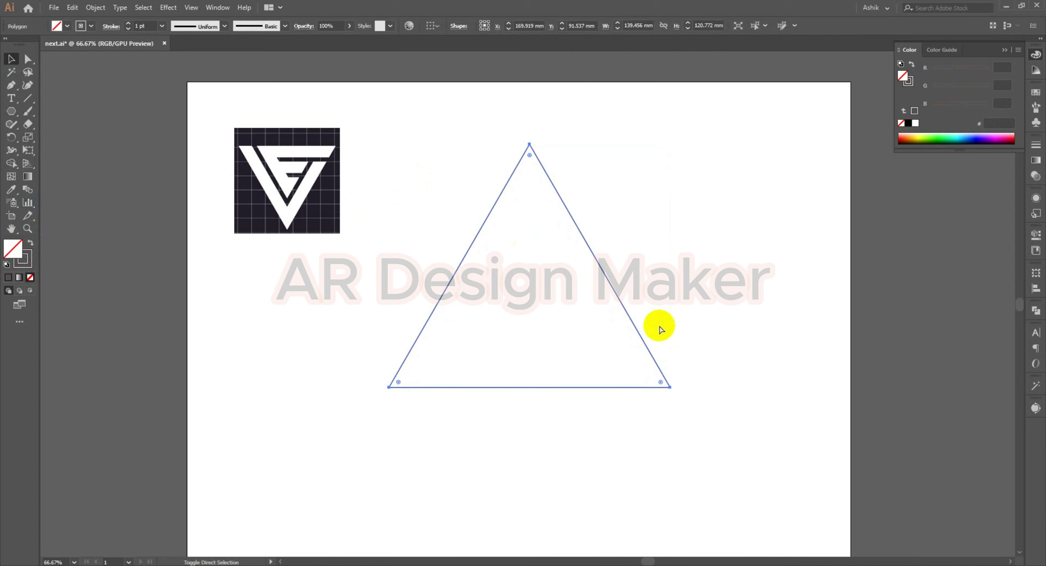
drag(671, 387, 617, 352)
click(698, 320)
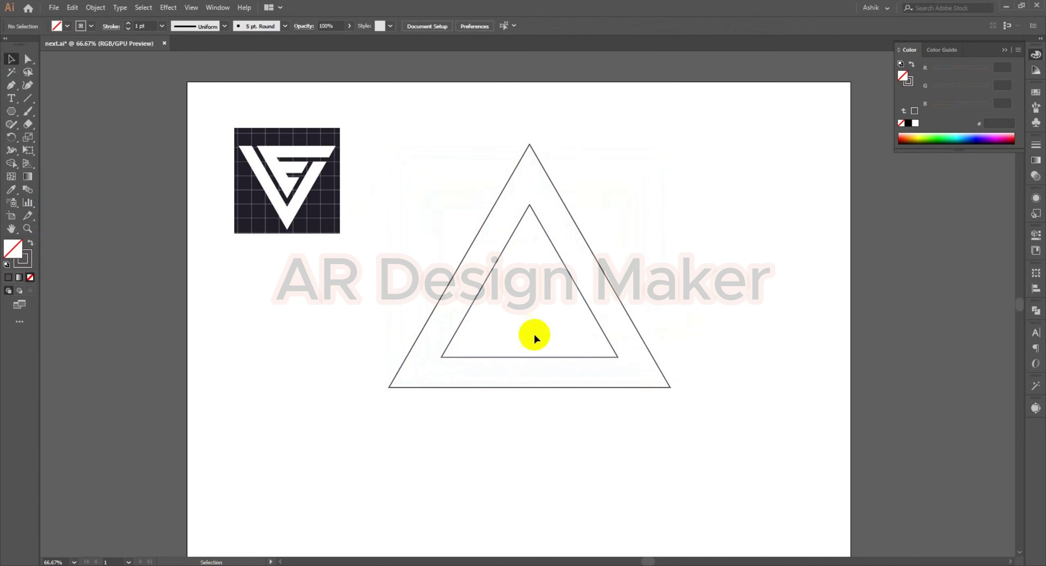
Rotate both triangles together by 180 degrees so they point downward.
click(633, 324)
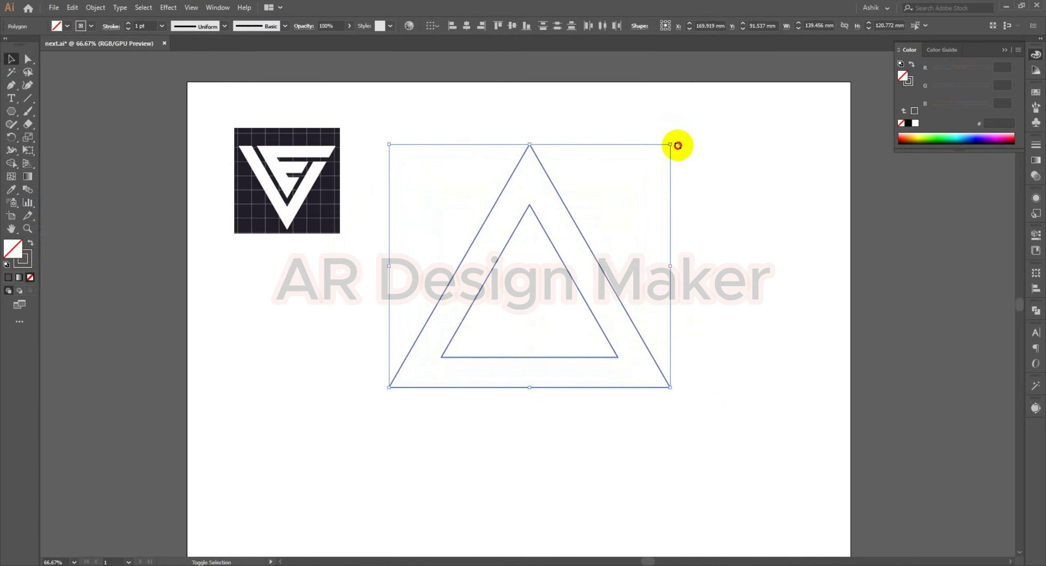
drag(676, 145, 407, 411)
click(743, 384)
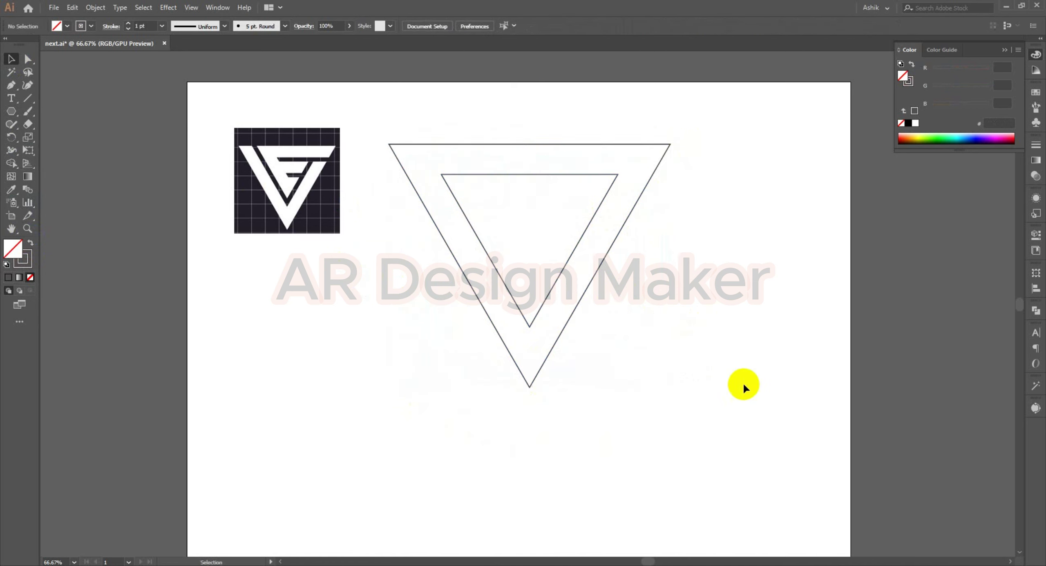
Move both triangles together down and to the right on the artboard, away from the reference logo.
drag(712, 432, 397, 127)
click(571, 124)
key(space)
drag(573, 130, 637, 341)
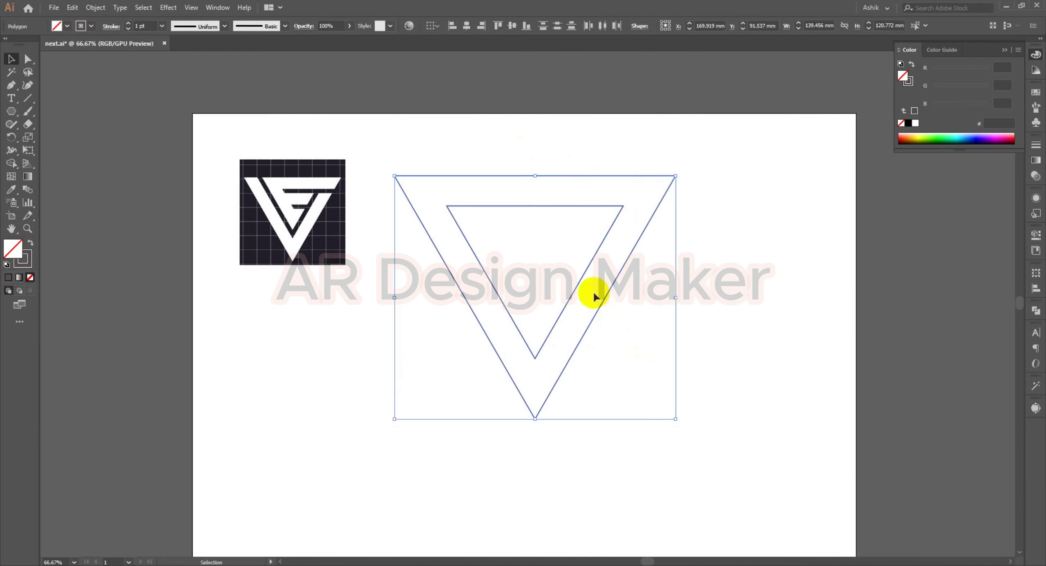
drag(580, 284, 613, 367)
drag(351, 215, 321, 241)
Draw a horizontal line about 196 mm long just above the outer triangle, extending past both upper corners.
scroll(578, 247, up, 1)
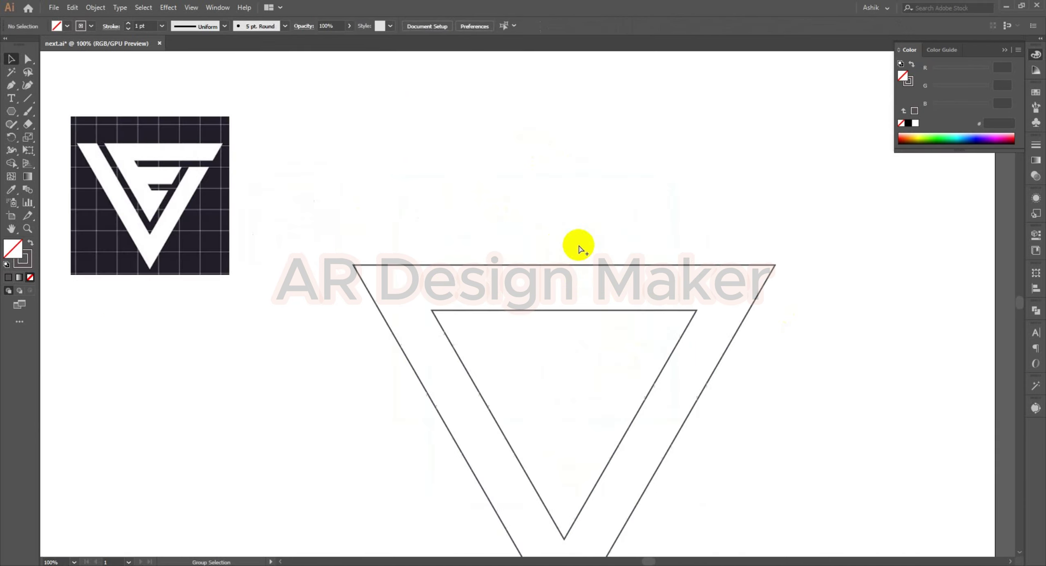
drag(573, 254, 536, 226)
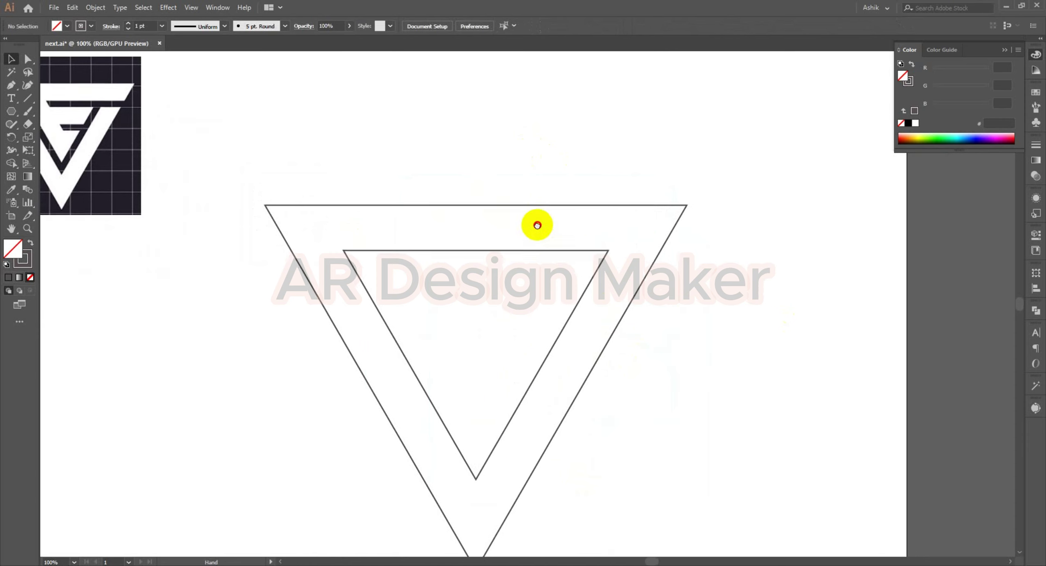
click(29, 98)
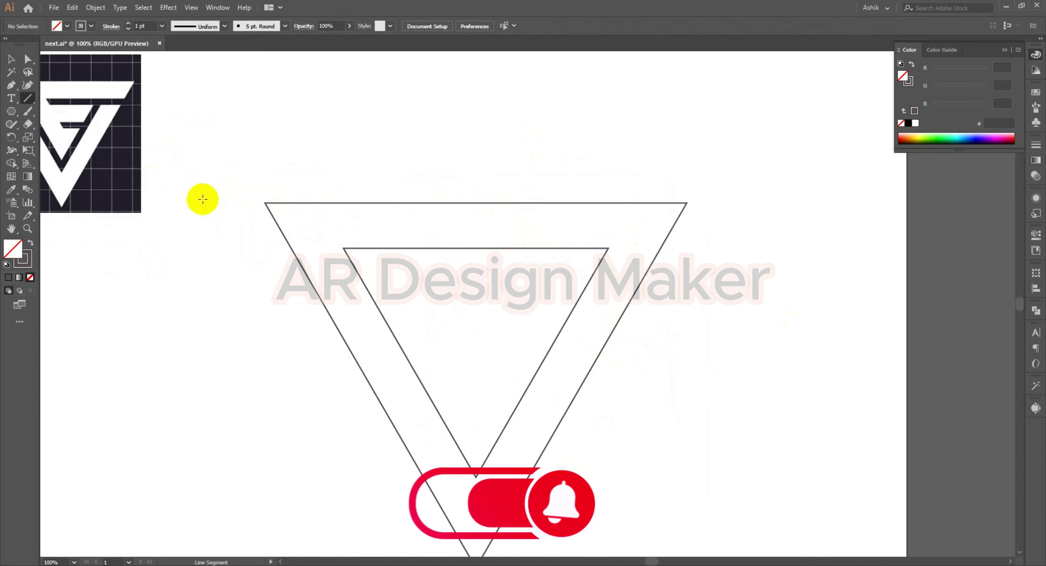
drag(183, 198, 776, 197)
click(11, 59)
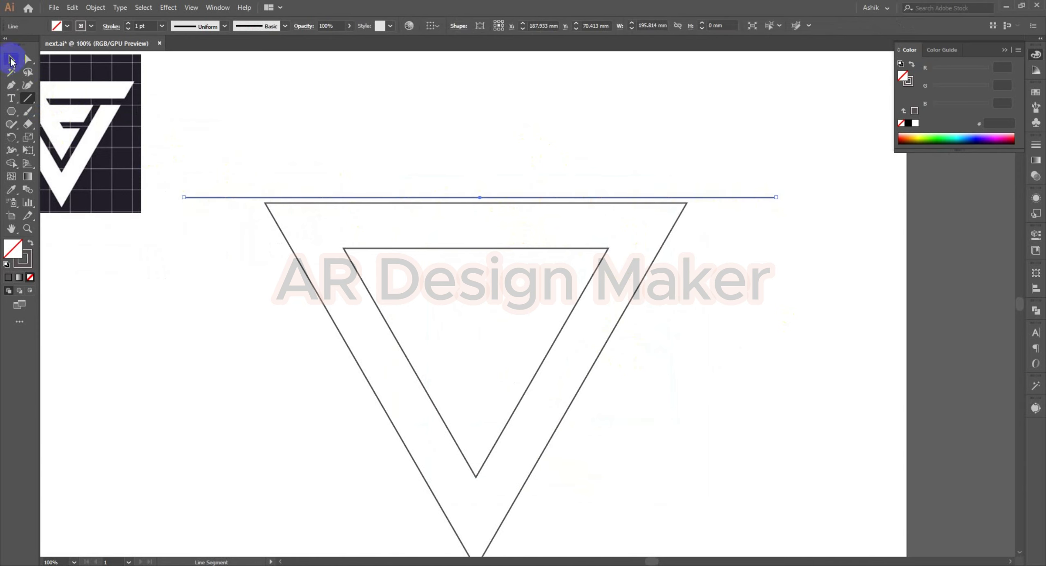
click(305, 96)
Move the horizontal line down to the outer triangle's upper edge, working in outline view for accuracy.
click(717, 198)
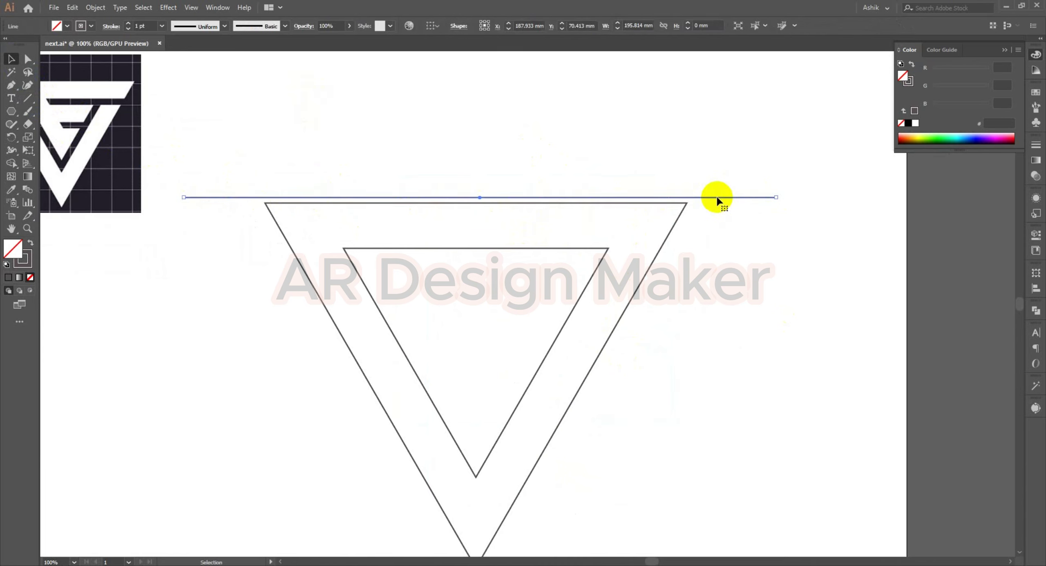
drag(717, 198, 717, 204)
key(ctrl+y)
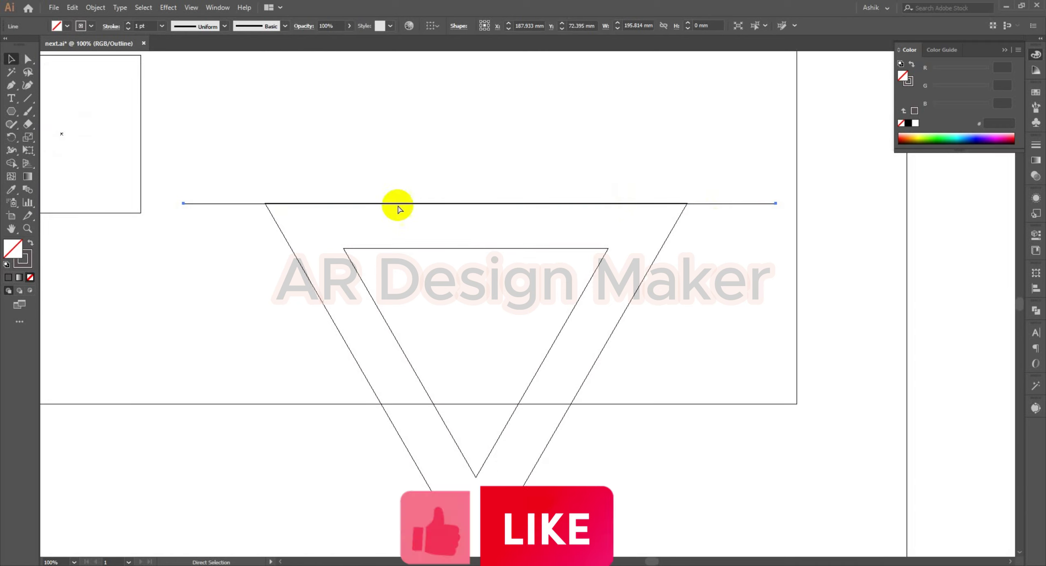
alt+scroll(392, 202, up, 3)
drag(409, 217, 649, 313)
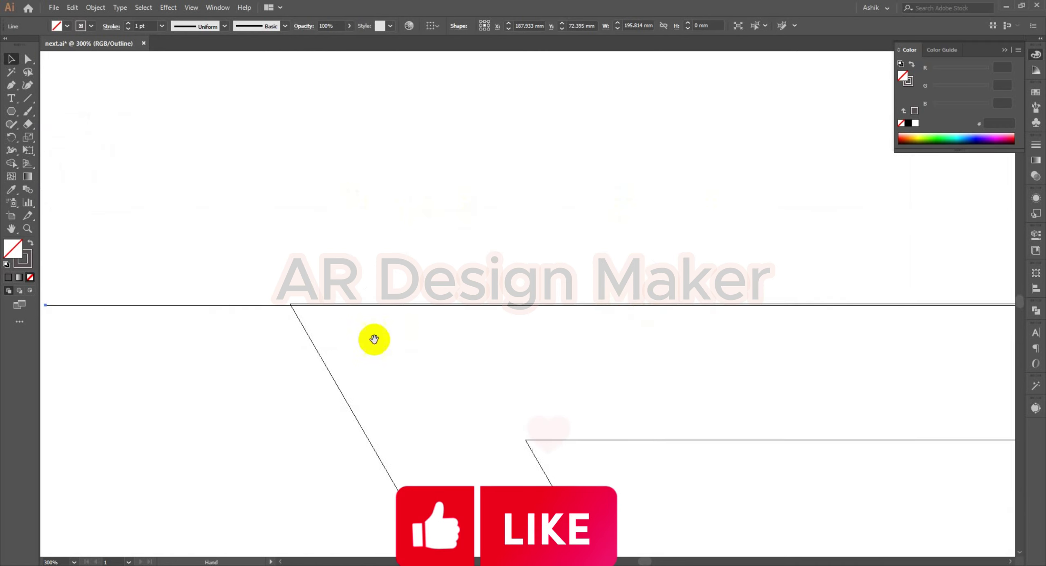
drag(348, 322, 361, 280)
alt+scroll(289, 262, up, 2)
alt+scroll(289, 266, up, 4)
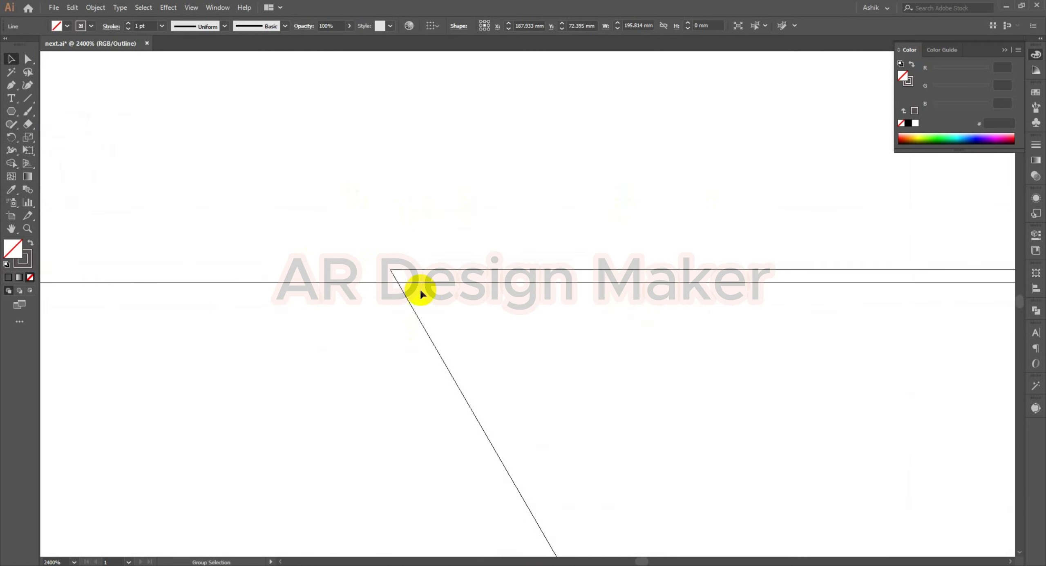
click(268, 261)
click(273, 238)
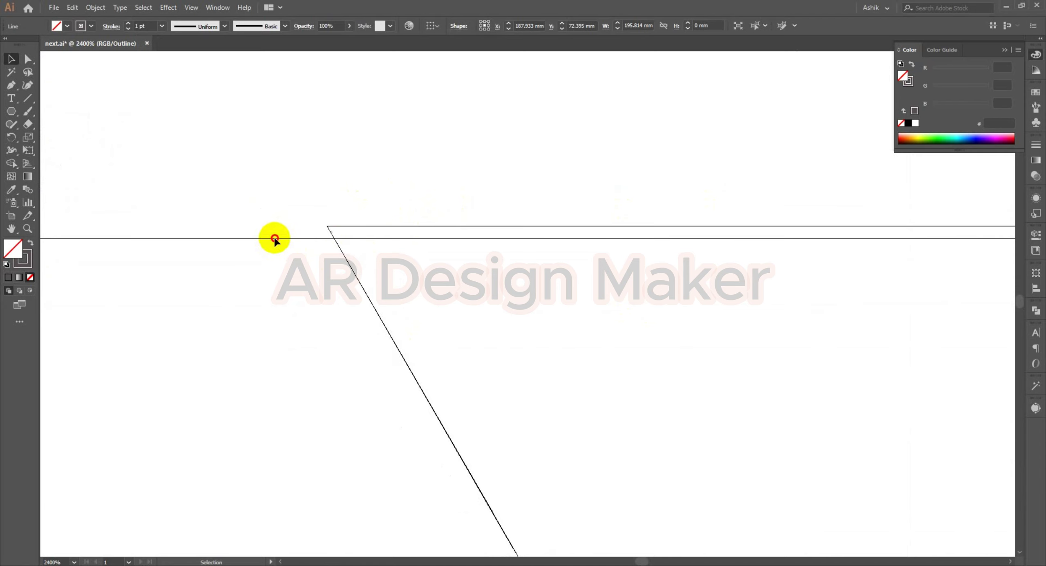
drag(274, 238, 274, 225)
Fine-tune the line's height so it coincides exactly with the outer triangle's upper-left corner.
alt+scroll(341, 226, up, 4)
drag(345, 222, 415, 393)
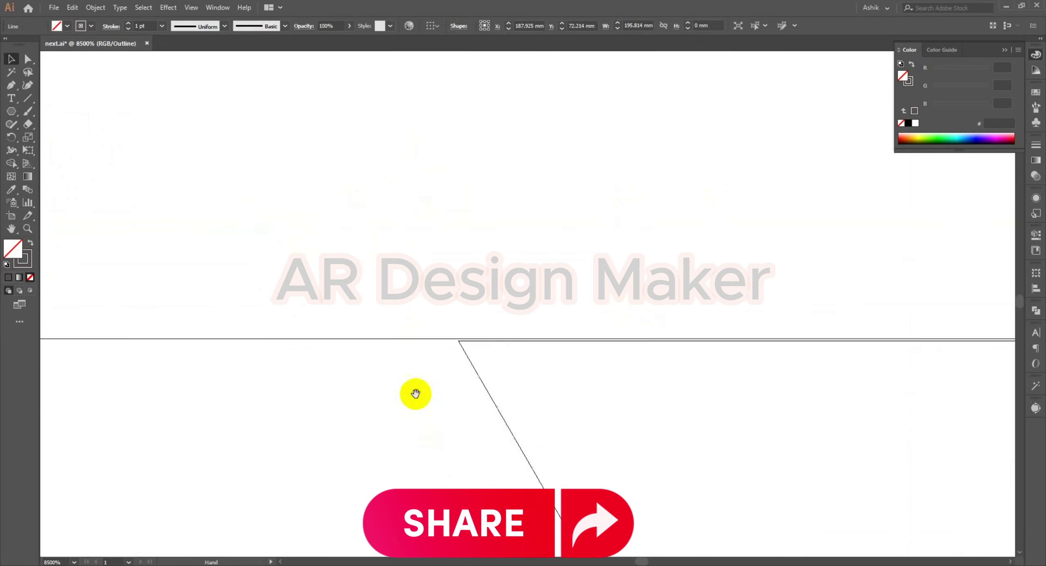
alt+scroll(451, 344, up, 2)
drag(345, 387, 353, 330)
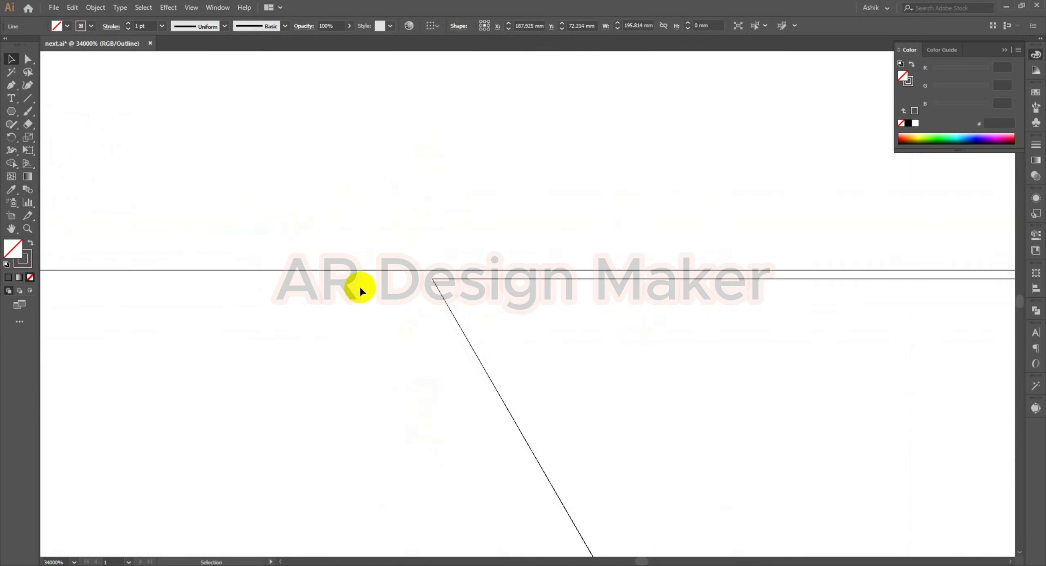
click(346, 213)
drag(358, 204, 373, 314)
drag(403, 274, 407, 280)
click(379, 305)
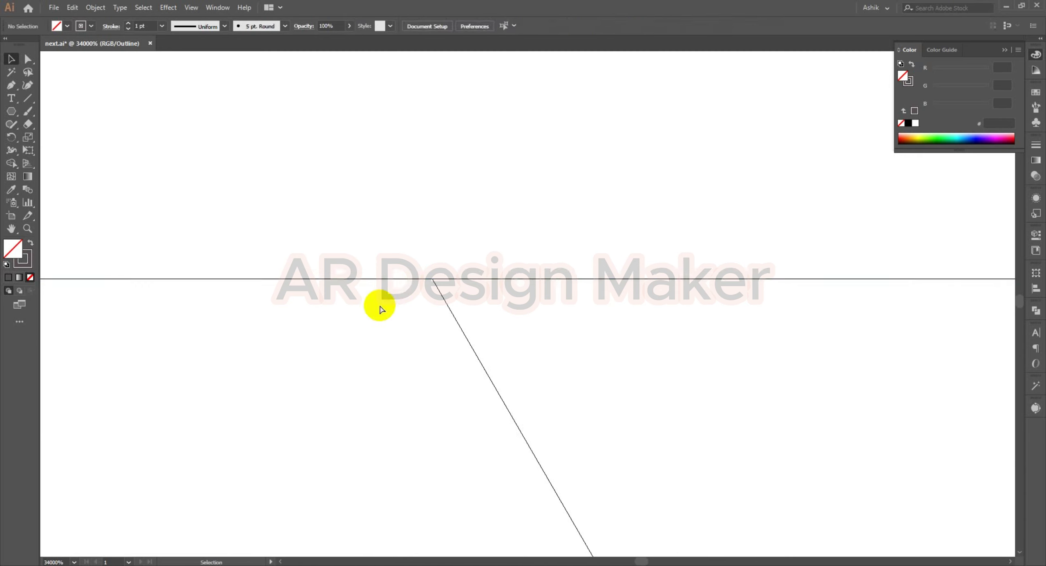
Place a copy of the horizontal line straight below it, near the inner triangle's upper edge.
scroll(394, 302, down, 10)
scroll(395, 304, down, 5)
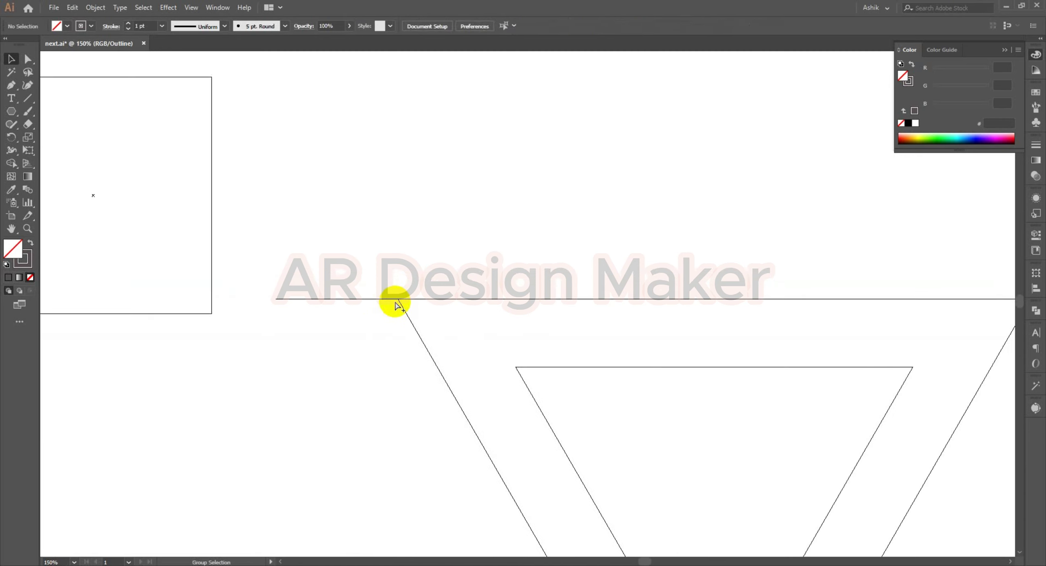
click(364, 302)
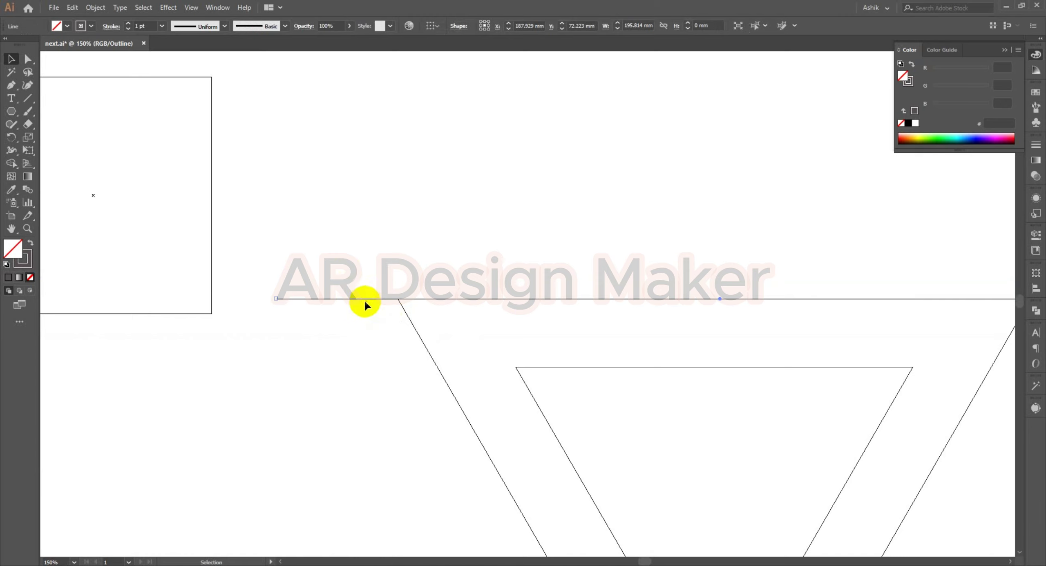
drag(365, 301, 333, 322)
scroll(576, 366, up, 5)
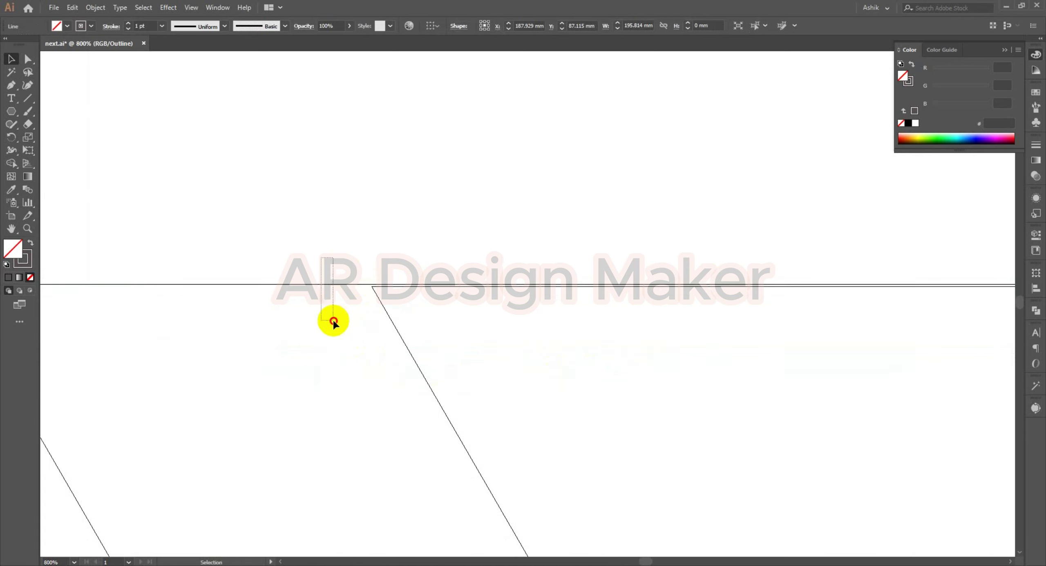
click(348, 291)
Adjust the copied line's height so it lies exactly on the inner triangle's upper edge.
scroll(304, 285, up, 1)
scroll(304, 286, up, 3)
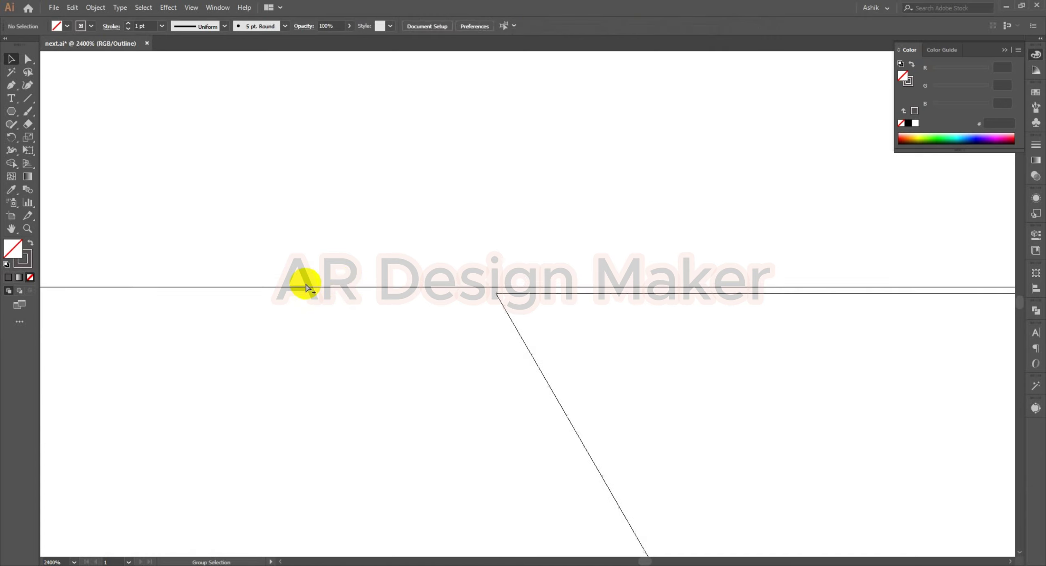
click(376, 290)
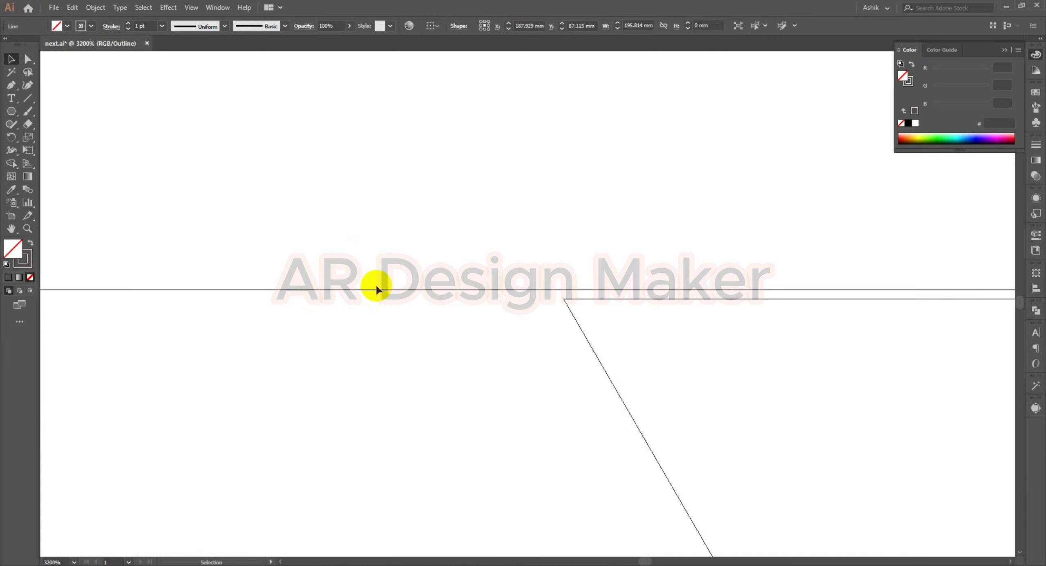
drag(378, 290, 382, 300)
click(411, 252)
scroll(425, 265, down, 15)
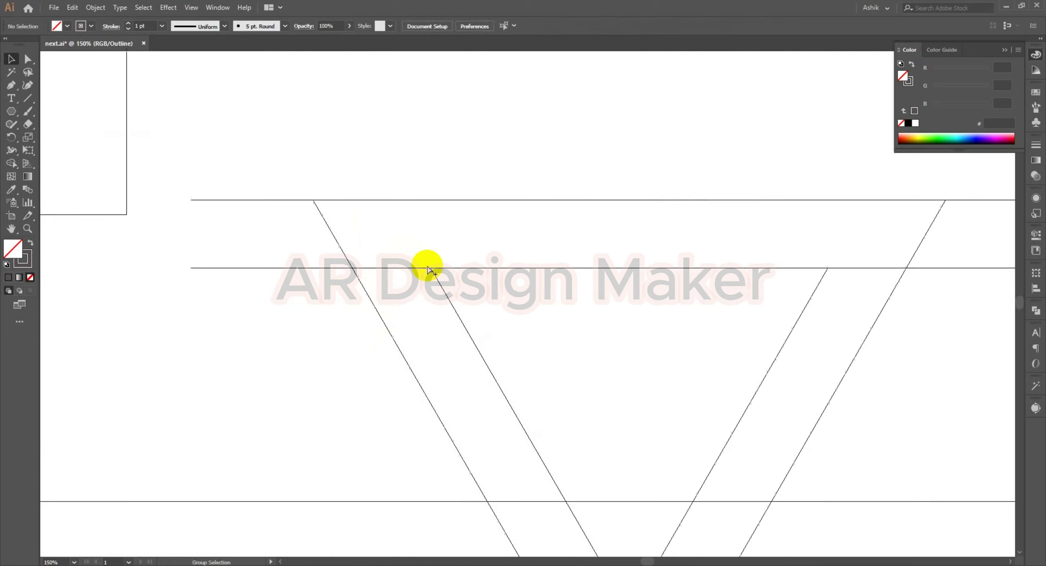
Return to preview and duplicate the pair of horizontal lines twice downward, at Y about 102.7 mm and 127 mm.
scroll(428, 269, down, 1)
key(ctrl+y)
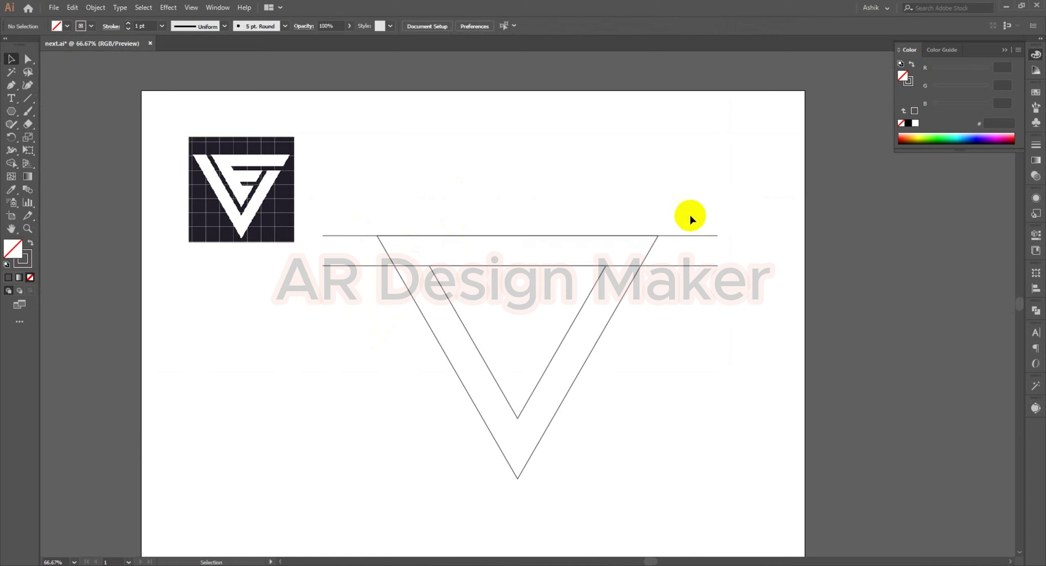
drag(719, 209, 699, 302)
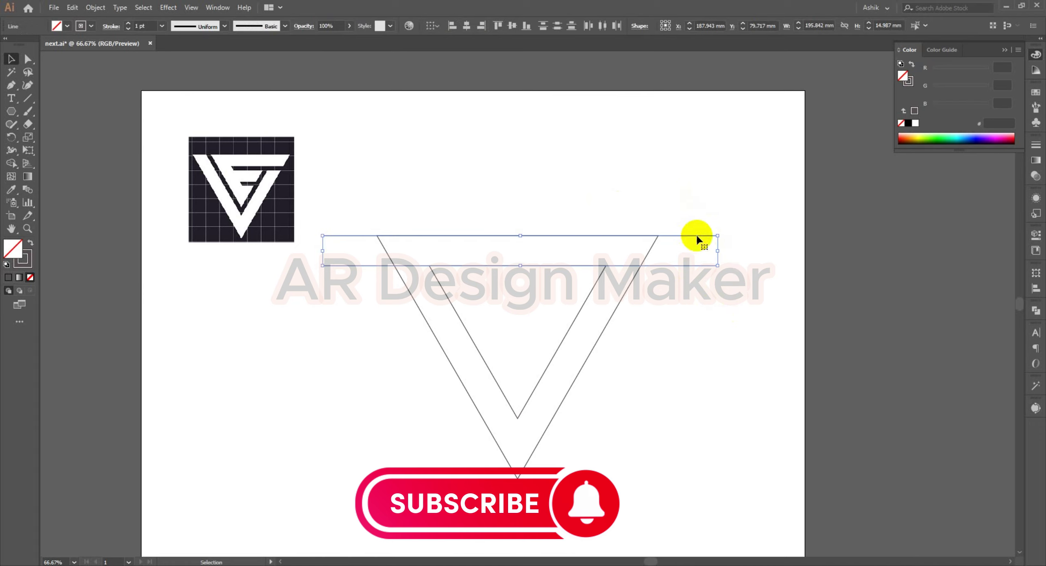
drag(696, 236, 693, 284)
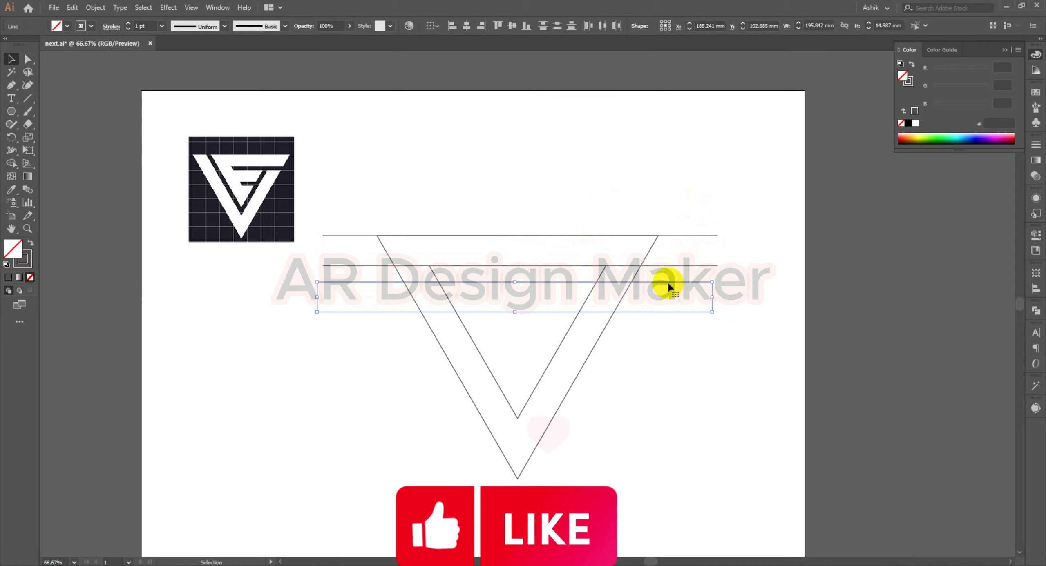
drag(667, 284, 662, 333)
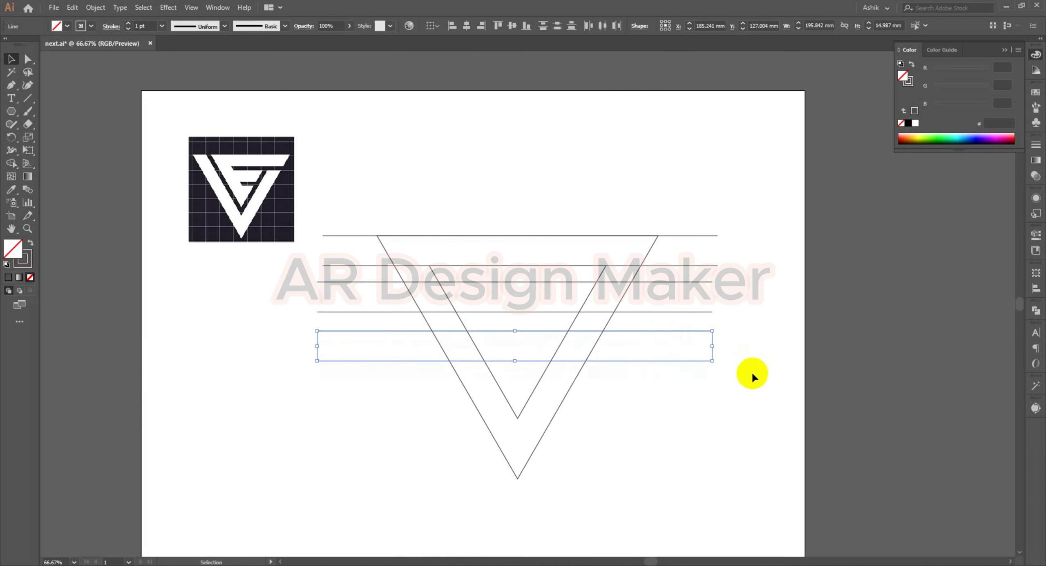
click(673, 366)
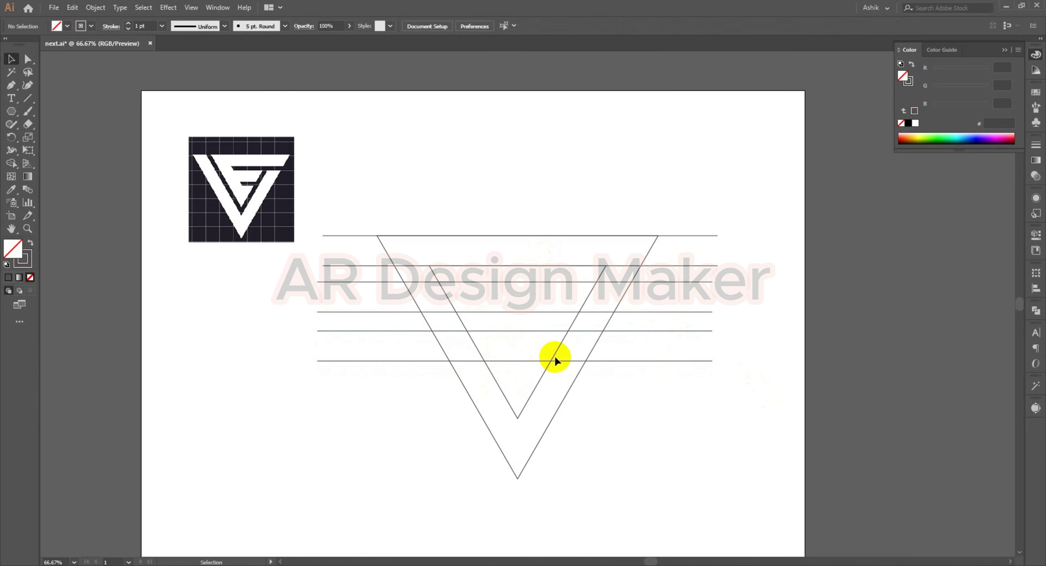
Place a smaller concentric copy of the inner triangle with its upper edge on the third horizontal line.
scroll(559, 323, up, 1)
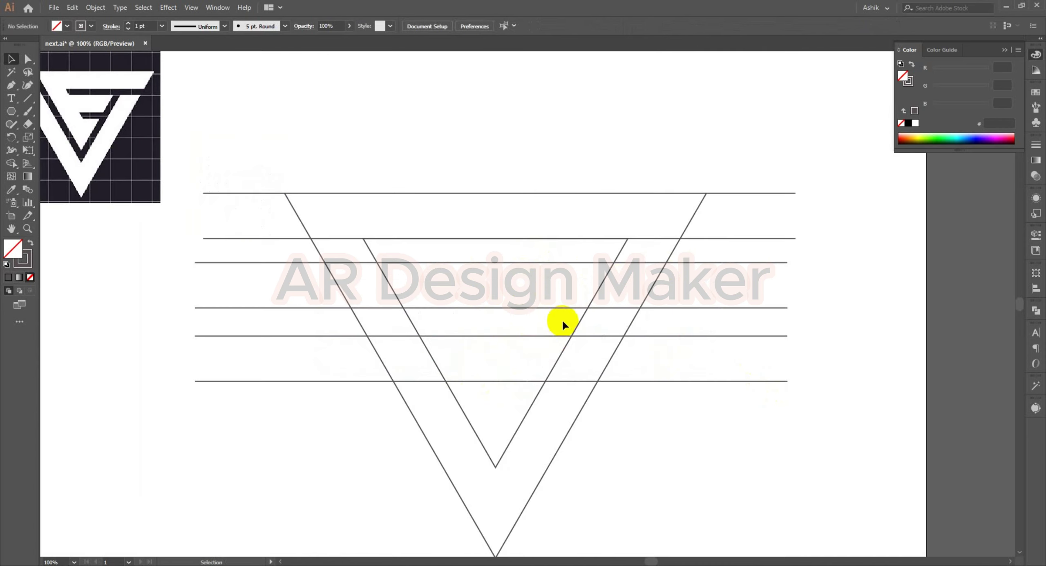
key(space)
drag(600, 326, 619, 322)
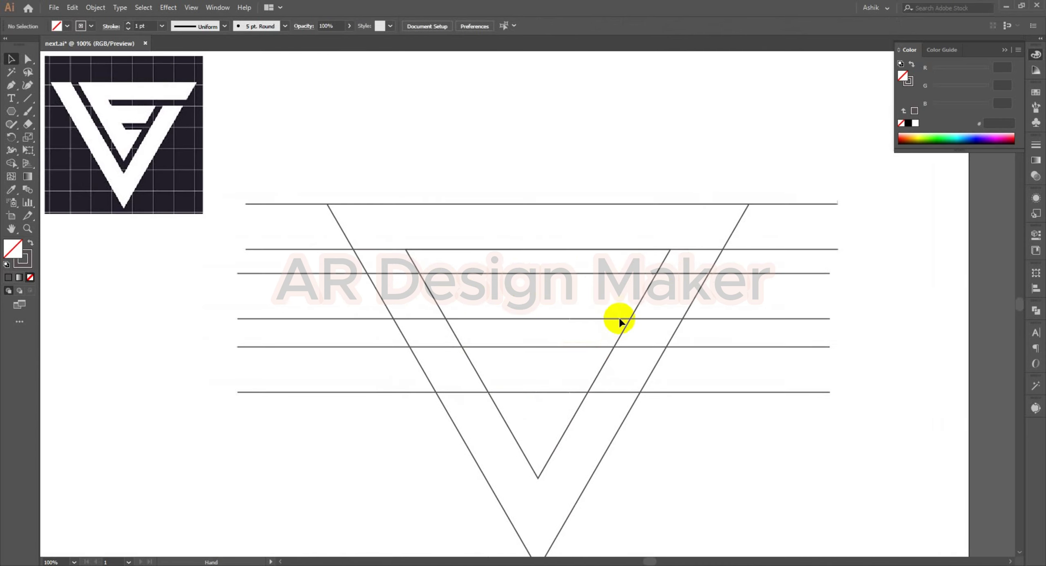
click(640, 302)
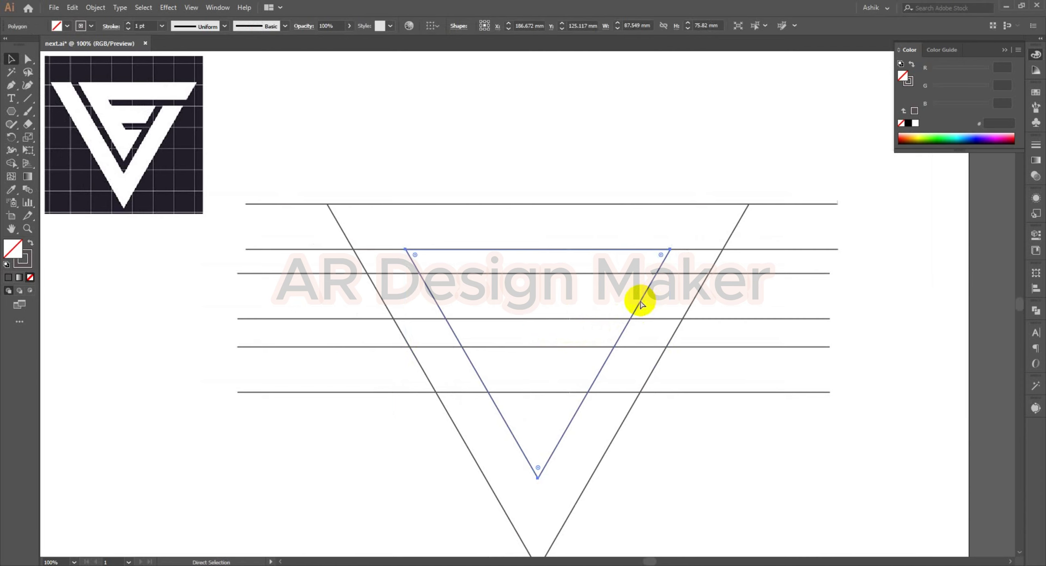
drag(670, 478, 631, 443)
click(690, 441)
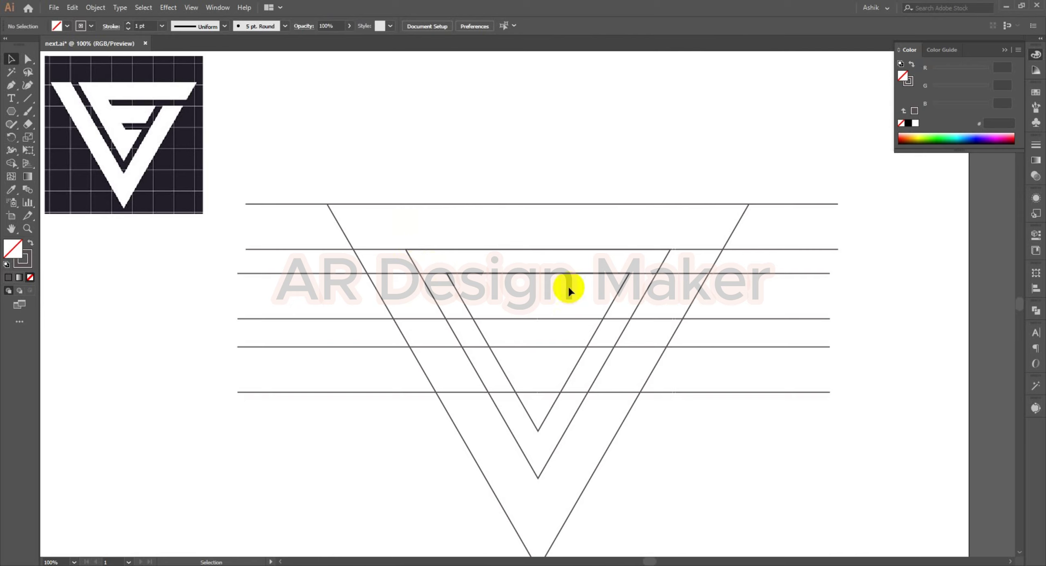
mouse_move(670, 295)
mouse_down()
mouse_move(639, 290)
mouse_move(656, 290)
mouse_up()
Draw a straight line with the Pen tool extending the middle triangle's left edge up past the topmost horizontal line.
click(11, 85)
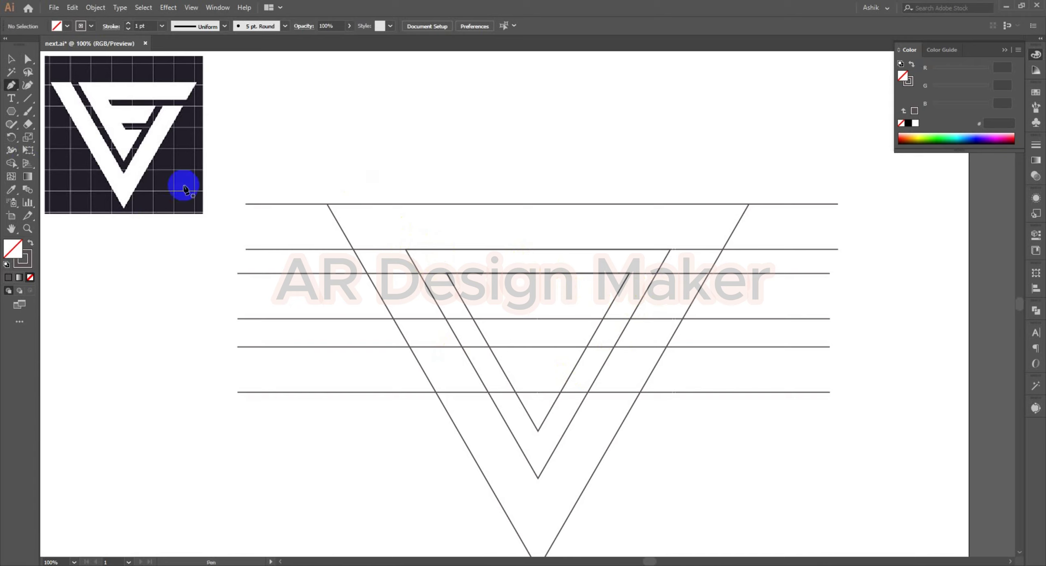
click(405, 250)
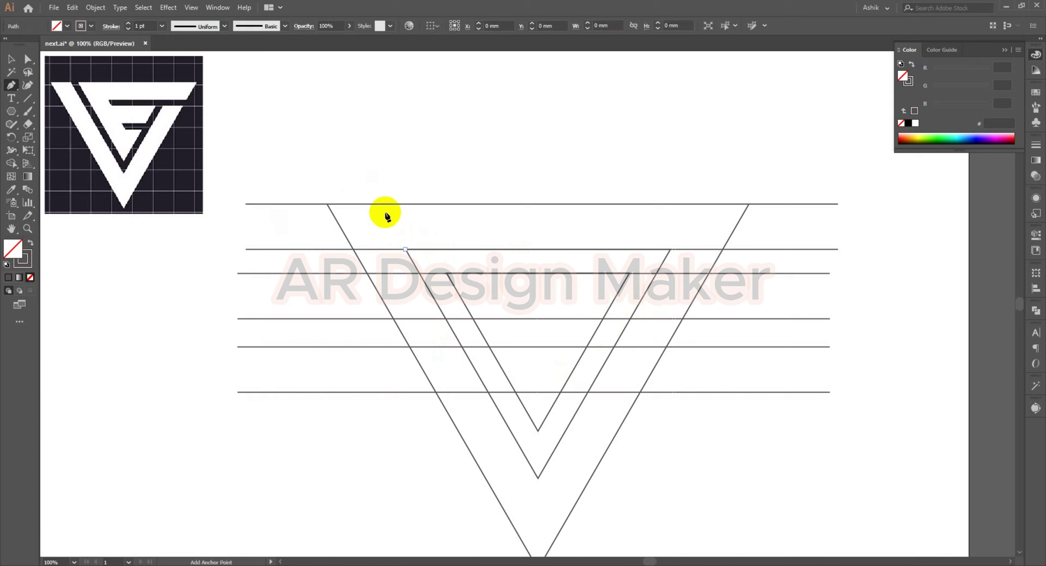
click(362, 173)
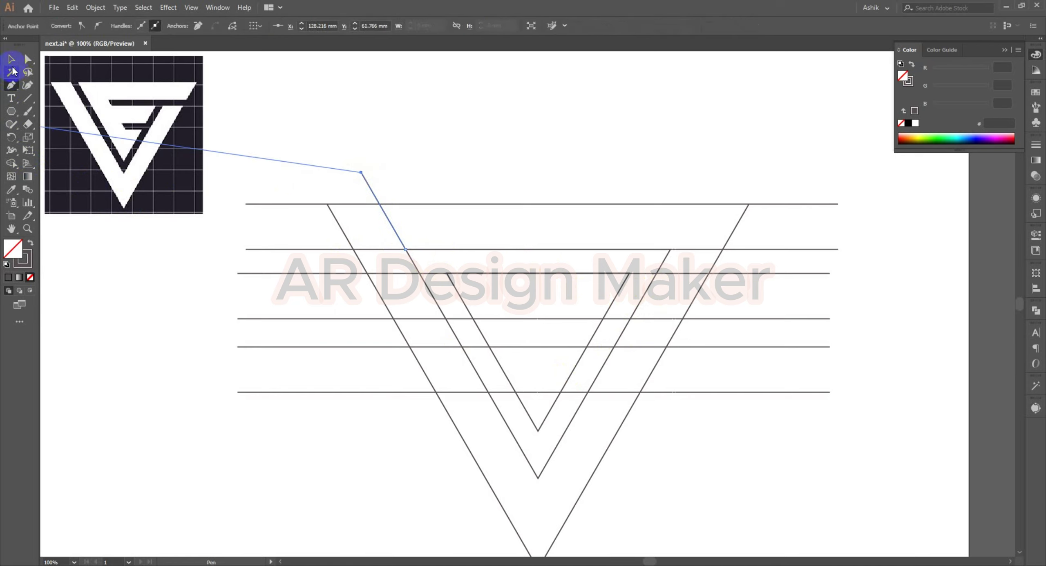
click(11, 59)
click(273, 101)
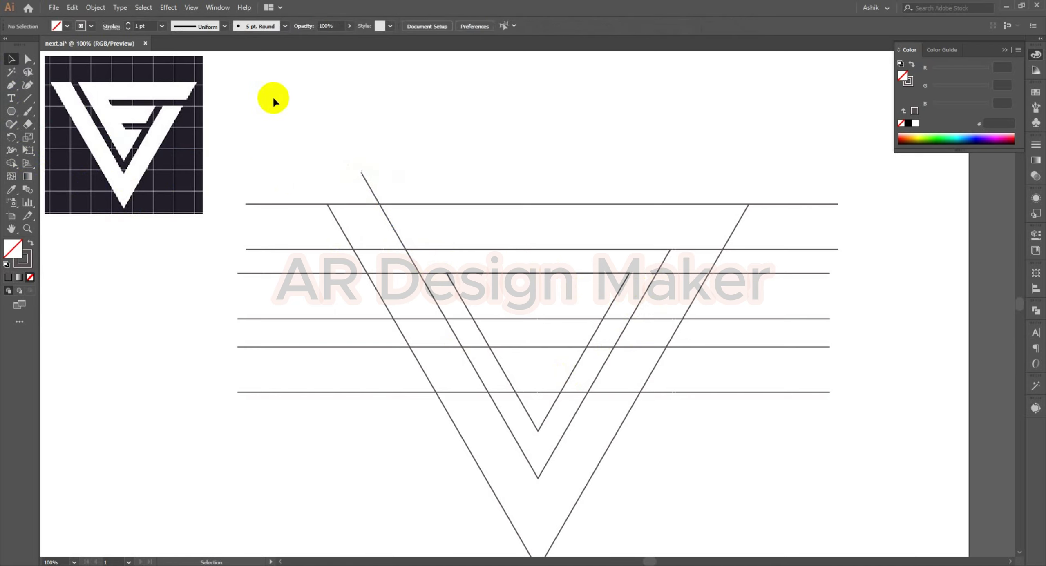
Draw a line extending the smallest triangle's left edge up past the topmost horizontal line.
click(11, 87)
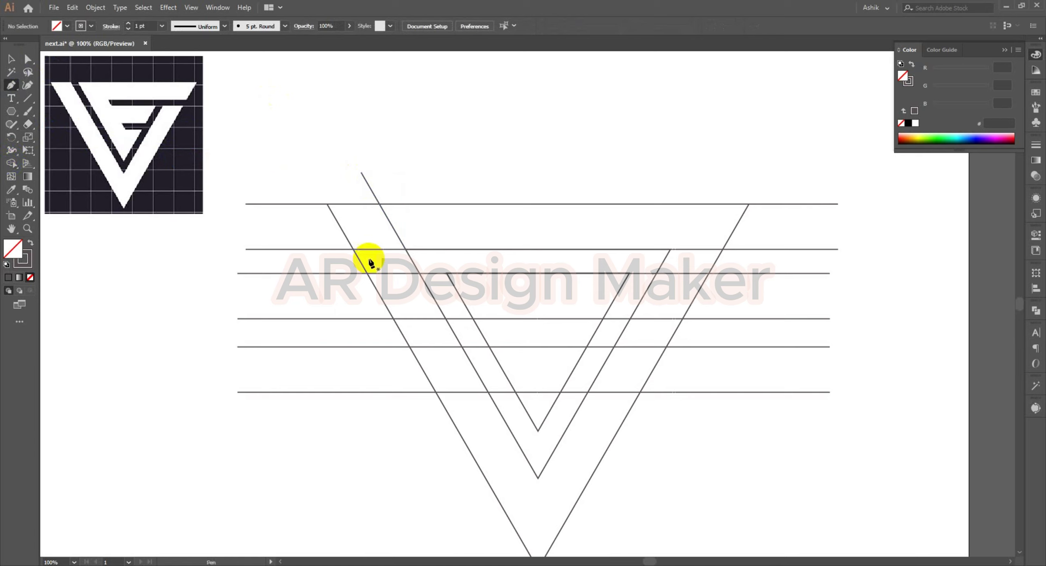
click(447, 273)
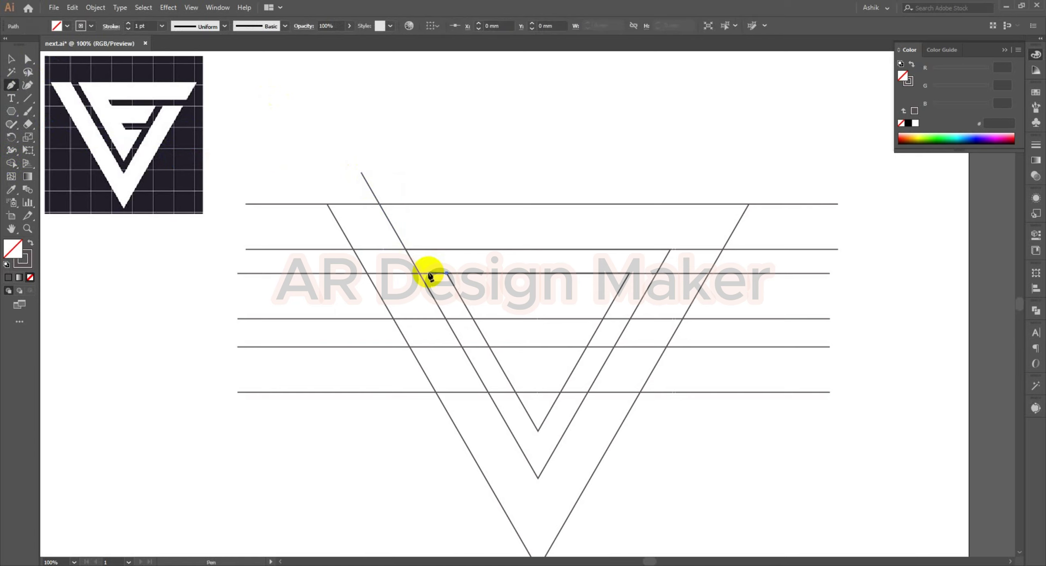
click(384, 160)
key(v)
click(333, 158)
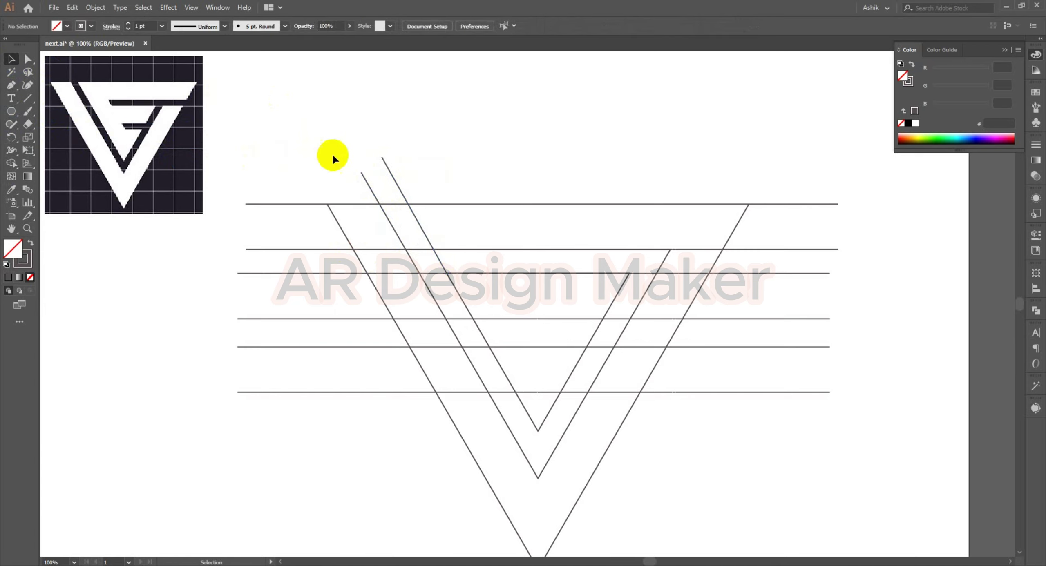
scroll(333, 159, down, 1)
drag(320, 146, 706, 499)
click(12, 164)
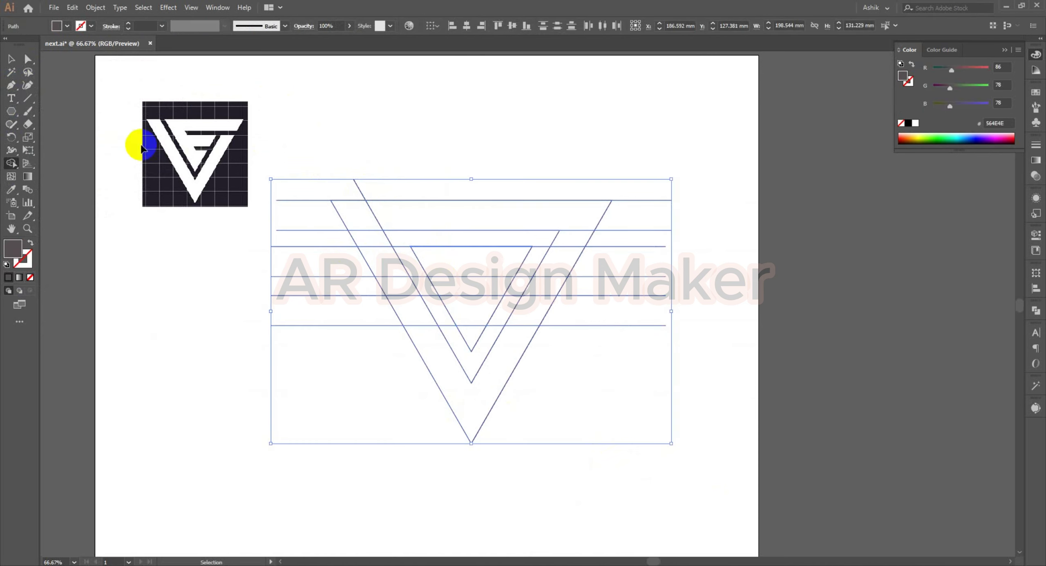
key(ctrl+z)
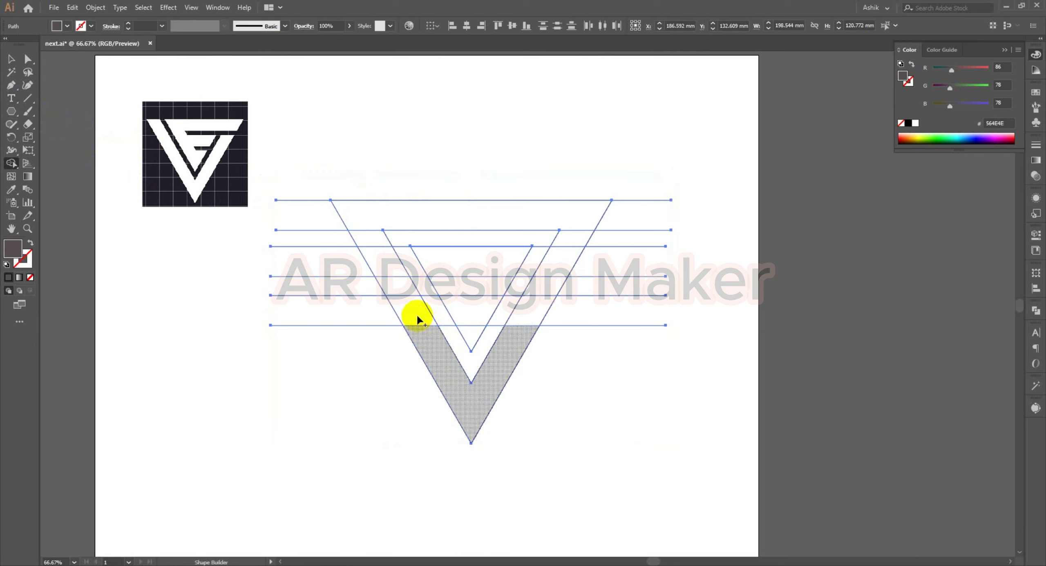
click(12, 59)
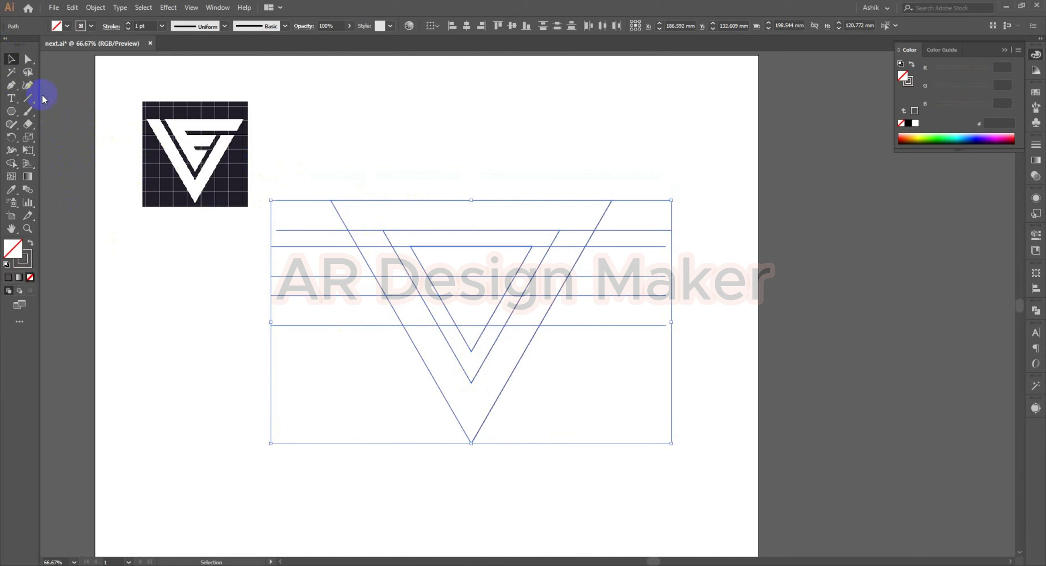
click(631, 397)
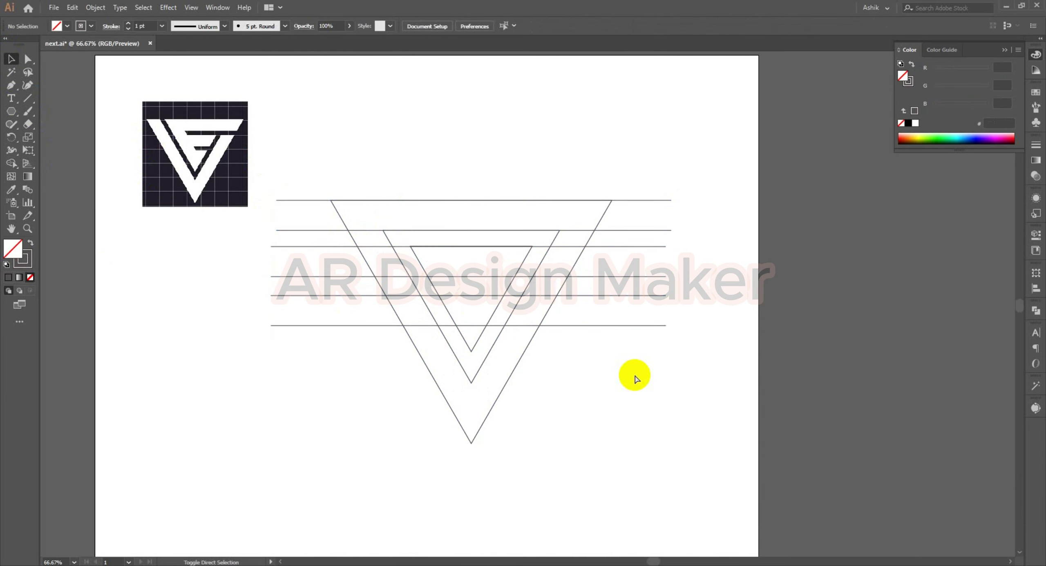
key(ctrl+z)
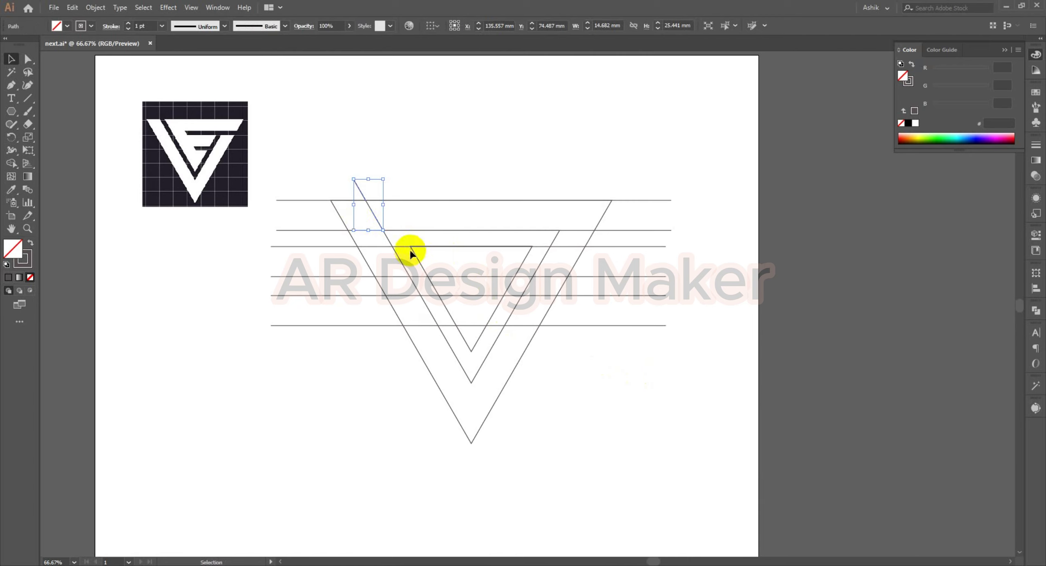
click(456, 269)
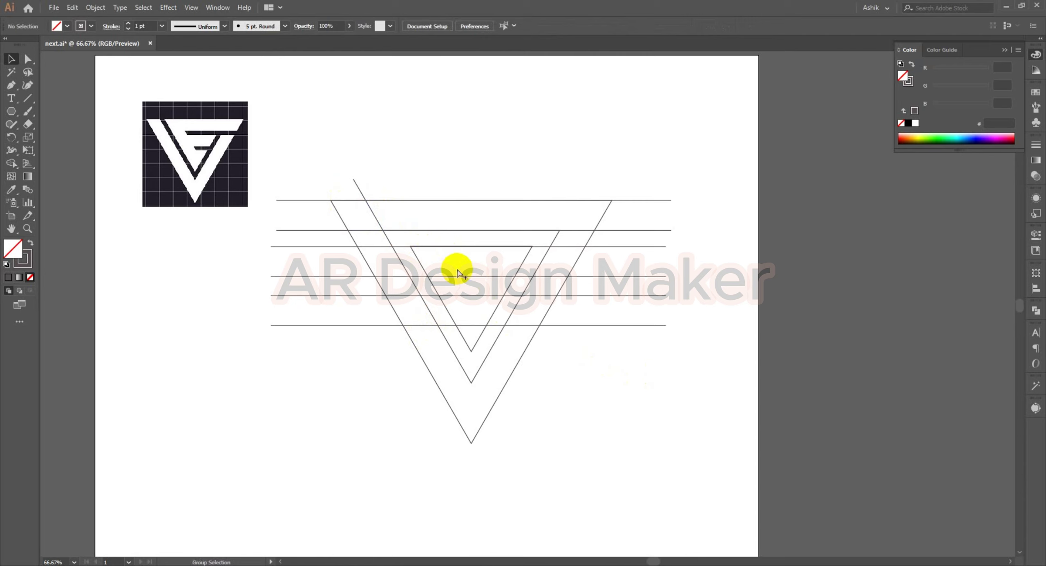
Rotate a copy of the two lowest horizontal lines parallel to the triangles' left edges, aligning one with the smallest triangle's left edge.
drag(674, 359, 653, 293)
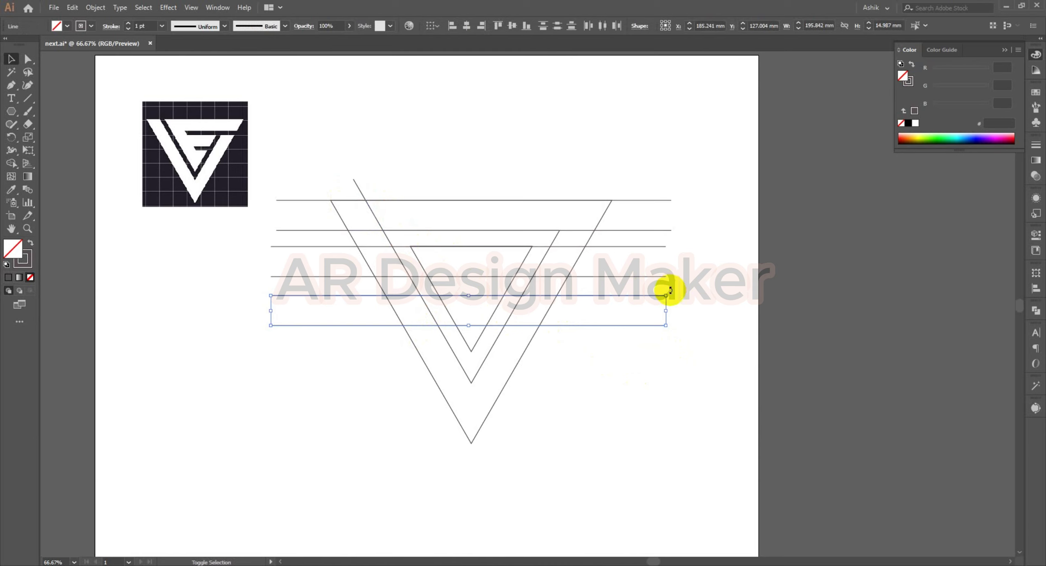
drag(670, 290, 570, 450)
scroll(478, 261, up, 2)
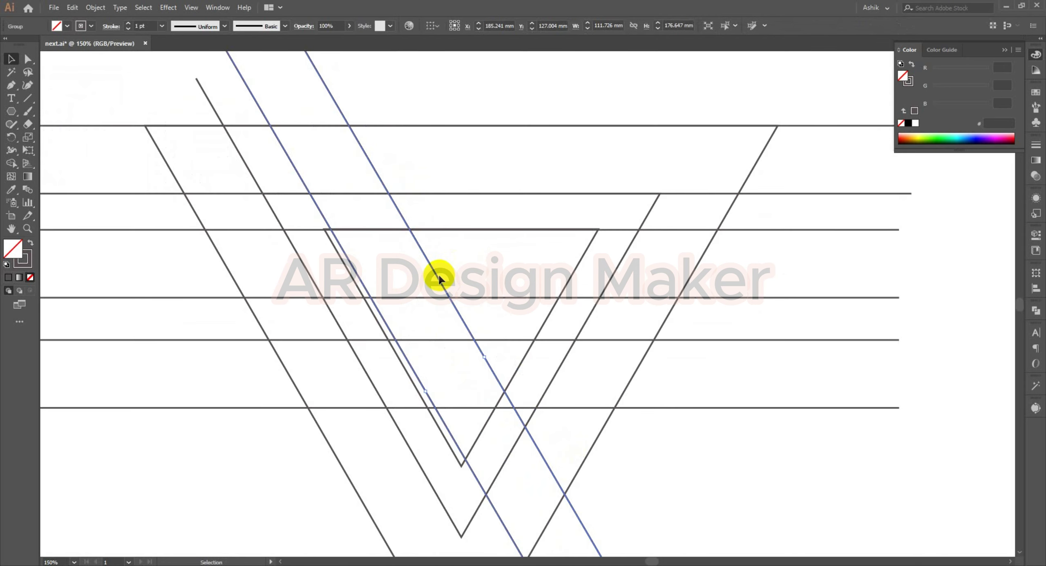
drag(438, 281, 431, 281)
scroll(433, 280, down, 2)
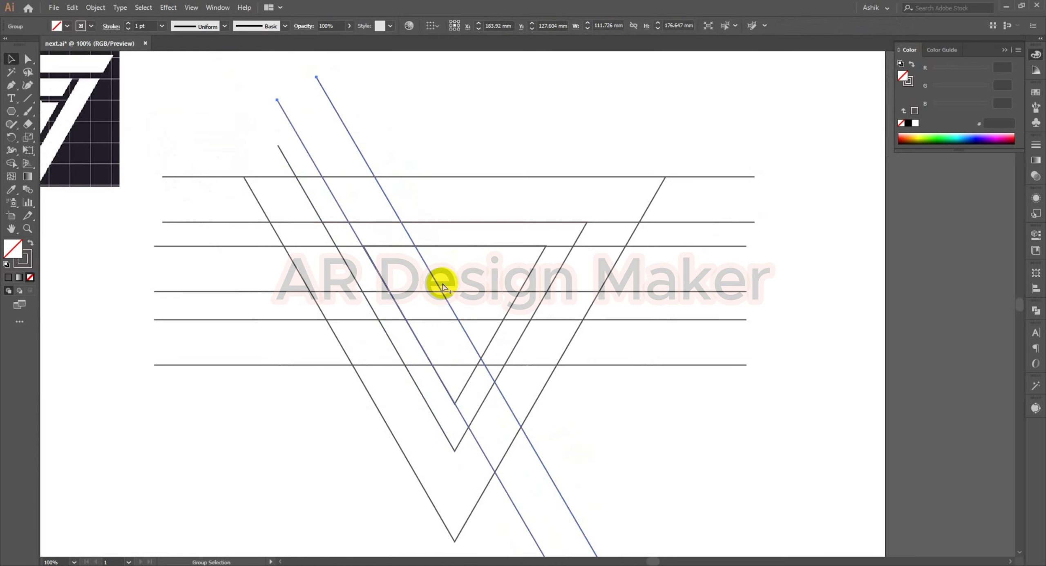
click(586, 371)
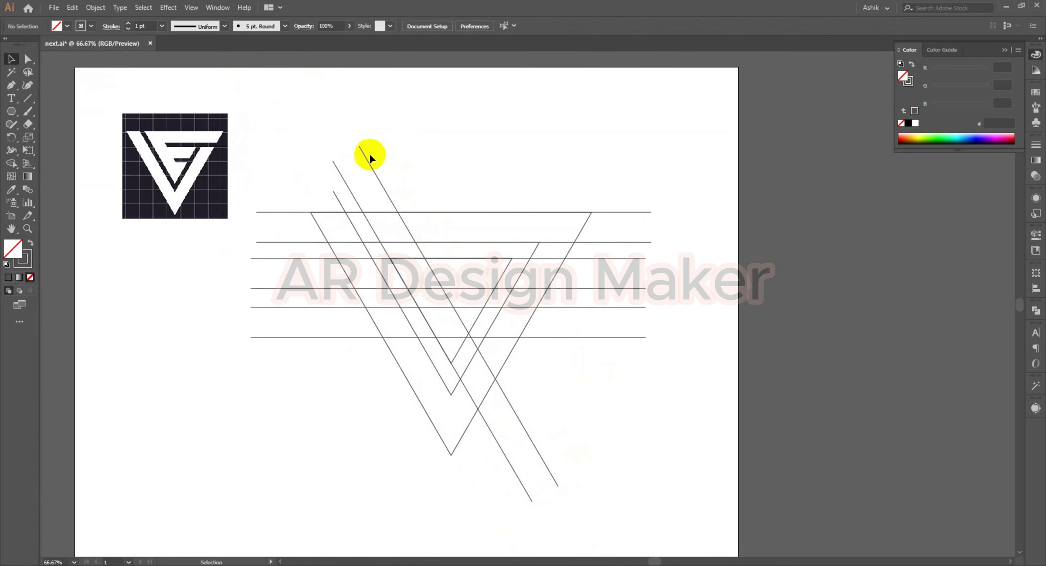
Select all construction lines and merge the regions forming the E's diagonal stem and three arms with Shape Builder.
drag(282, 118, 716, 526)
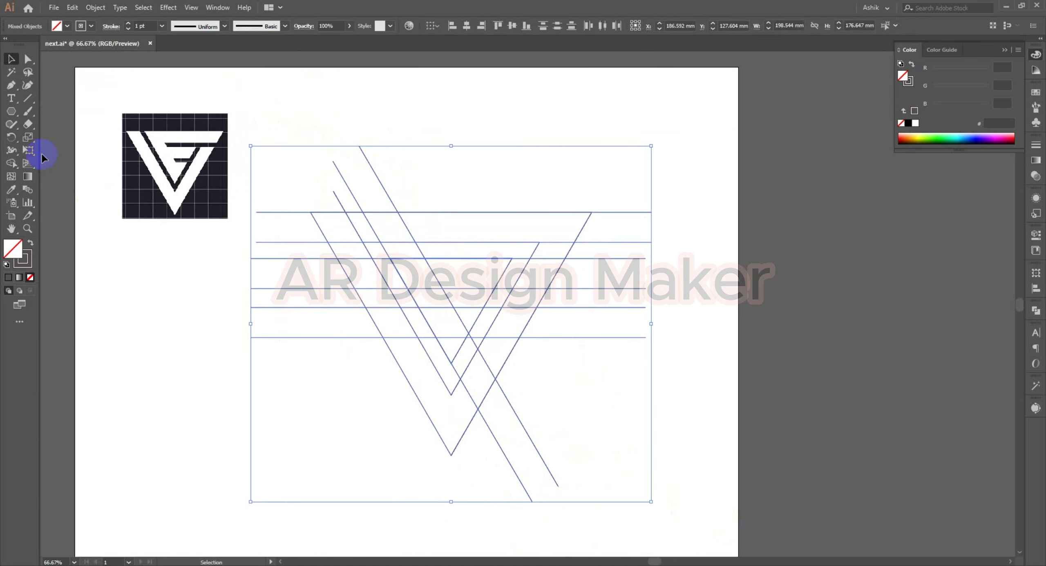
click(11, 164)
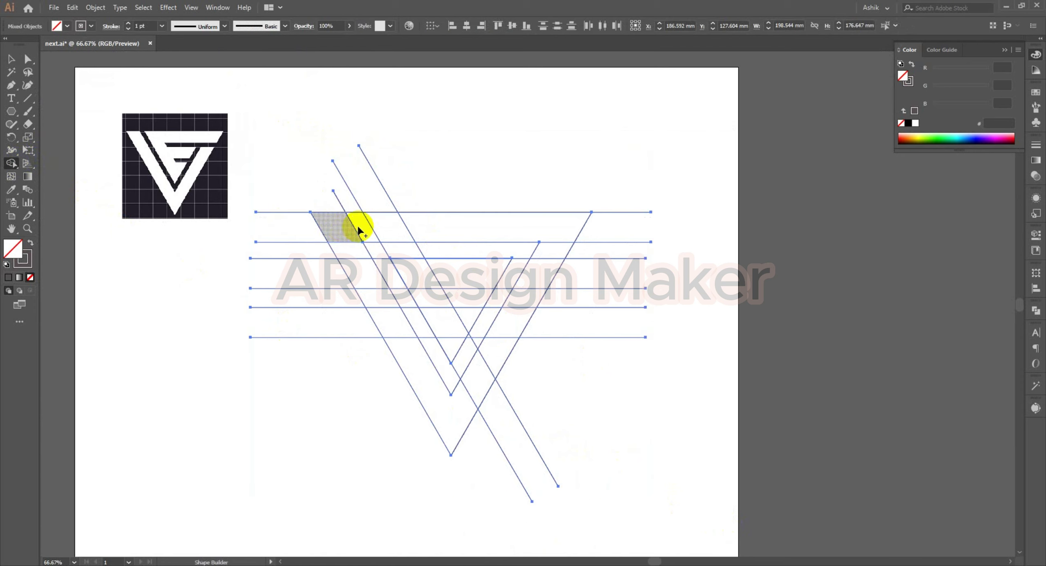
drag(381, 227, 448, 336)
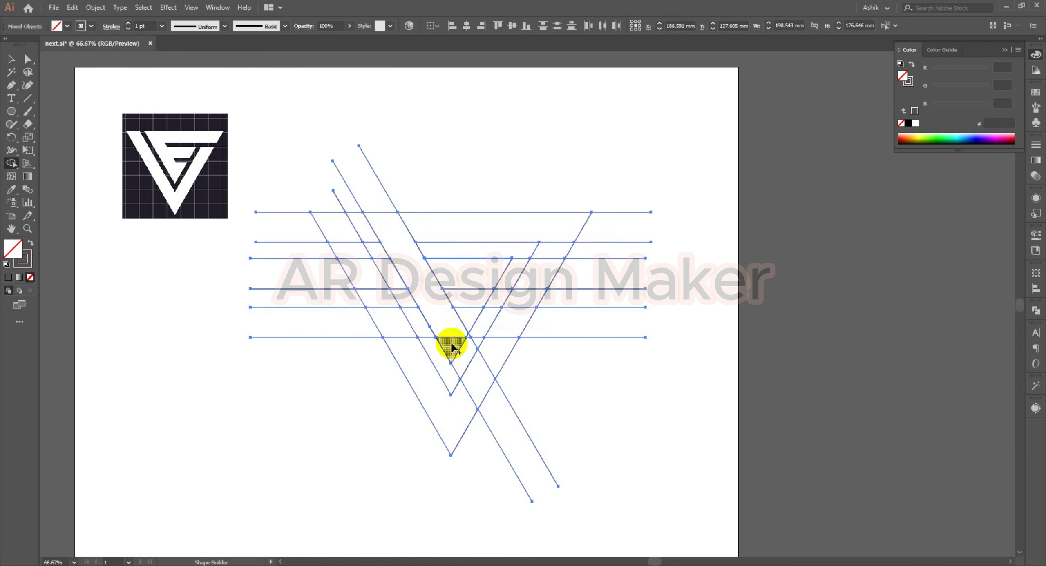
mouse_move(446, 303)
mouse_down()
mouse_move(462, 318)
mouse_move(480, 311)
mouse_up()
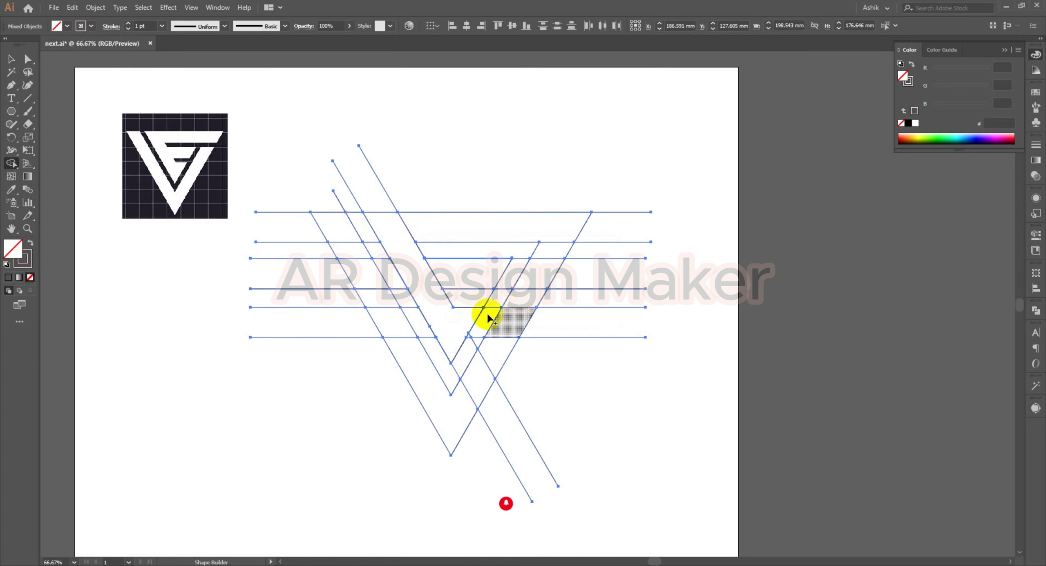
mouse_move(424, 272)
mouse_down()
mouse_move(463, 273)
mouse_move(502, 292)
mouse_up()
drag(400, 221, 496, 224)
Fill the merged E shape with dark grey 564E4E and merge the surrounding V regions into one shape of the same fill.
click(25, 252)
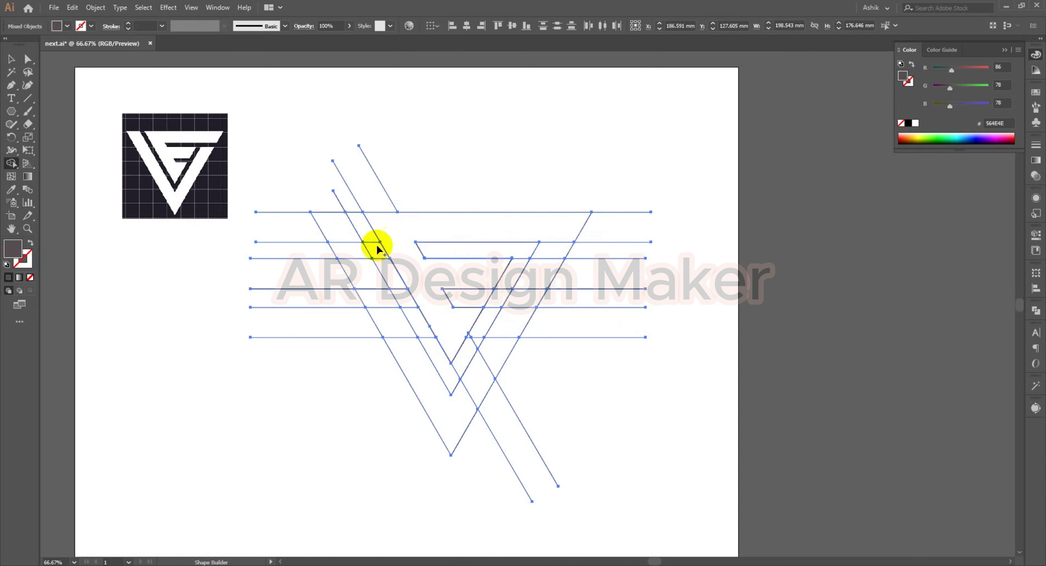
click(410, 246)
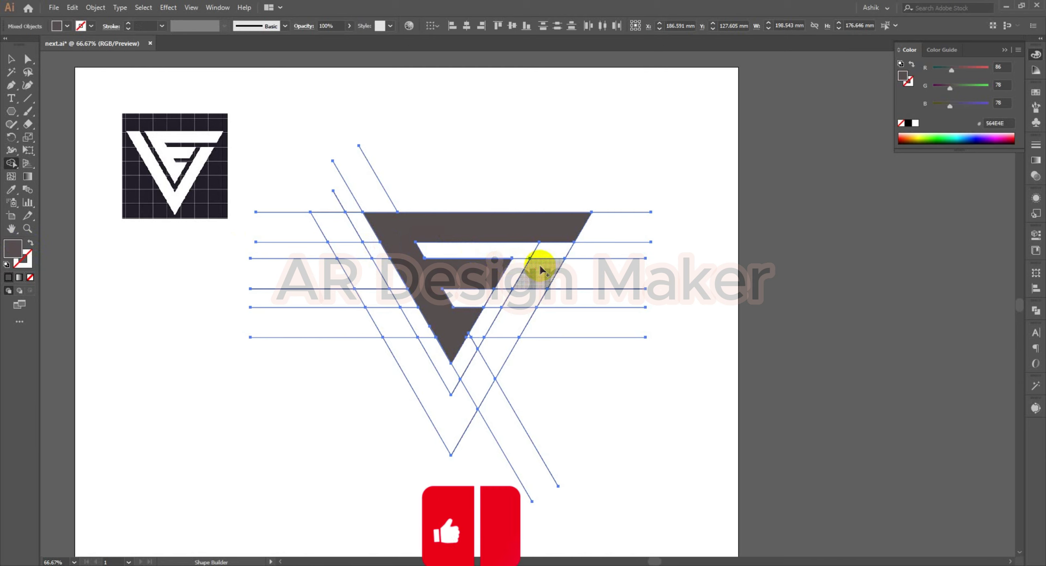
mouse_move(540, 266)
mouse_down()
mouse_move(454, 415)
mouse_move(441, 407)
mouse_up()
drag(419, 369, 330, 229)
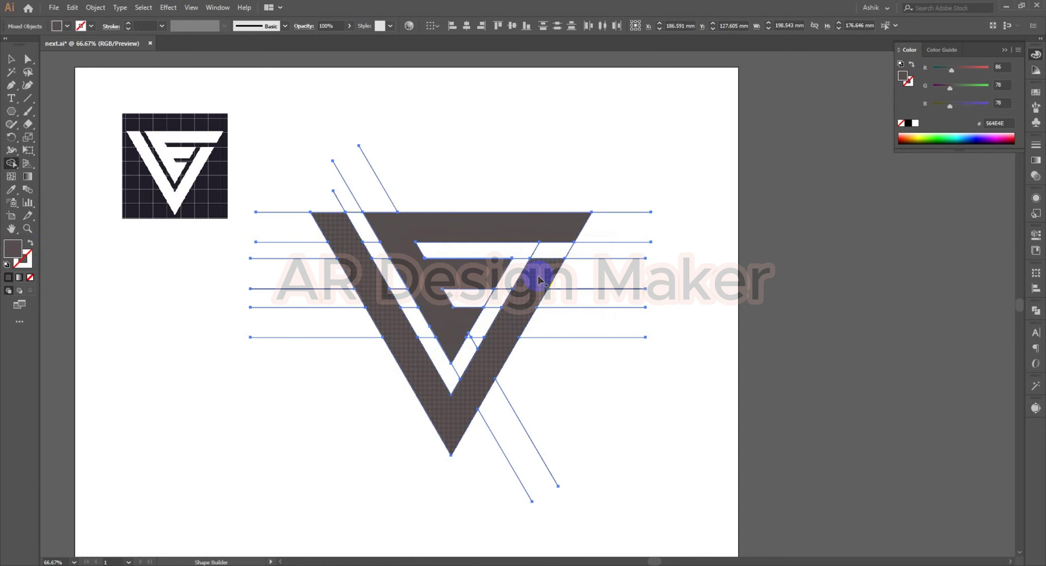
Select the filled logo shapes with the Magic Wand, cut them, and delete all leftover construction lines.
click(11, 72)
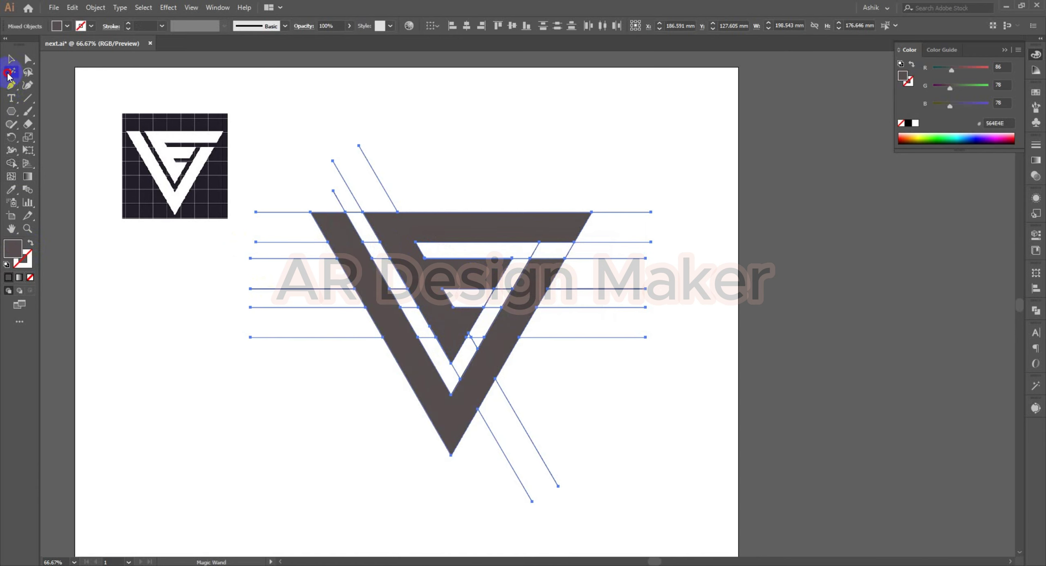
click(396, 225)
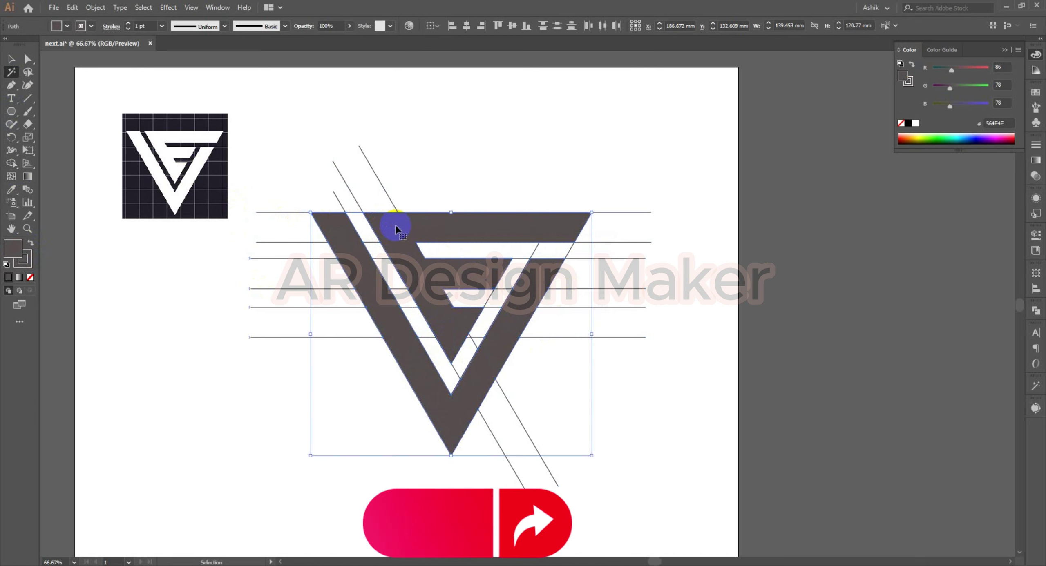
key(Delete)
click(12, 57)
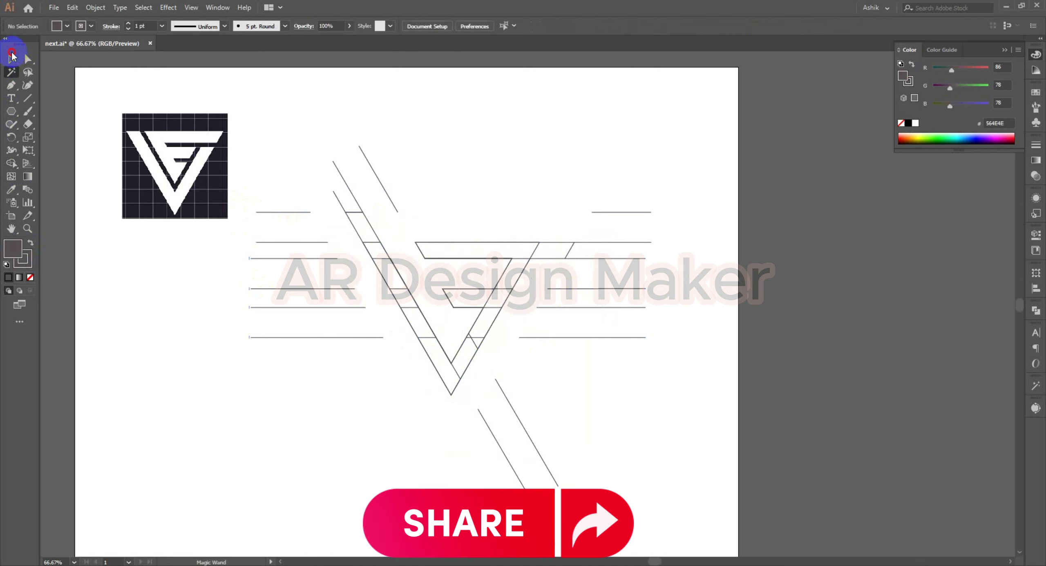
drag(233, 107, 698, 530)
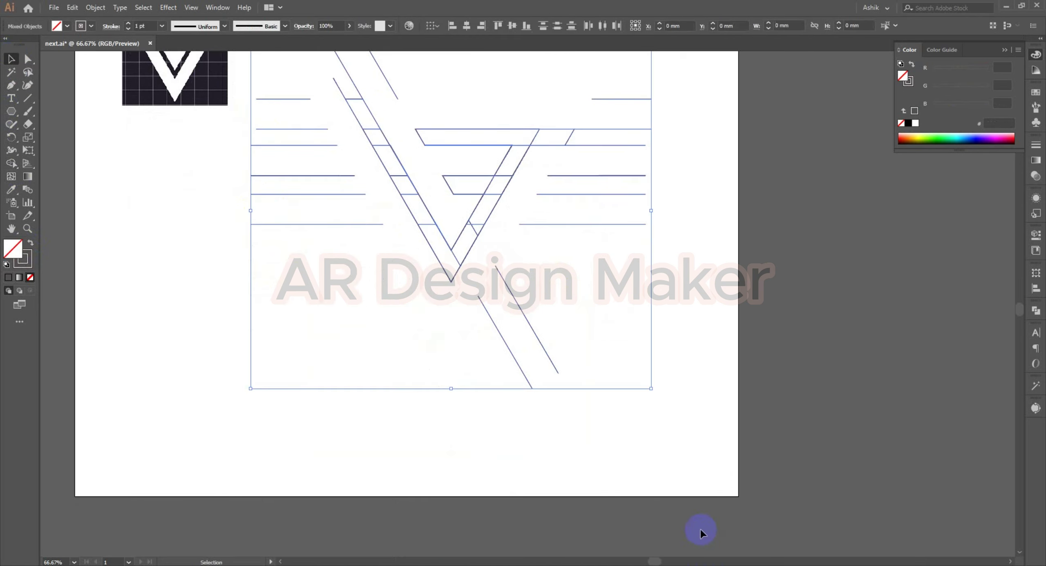
key(Delete)
Paste the cut logo shapes back in their original place on the artboard and deselect them.
scroll(506, 315, up, 3)
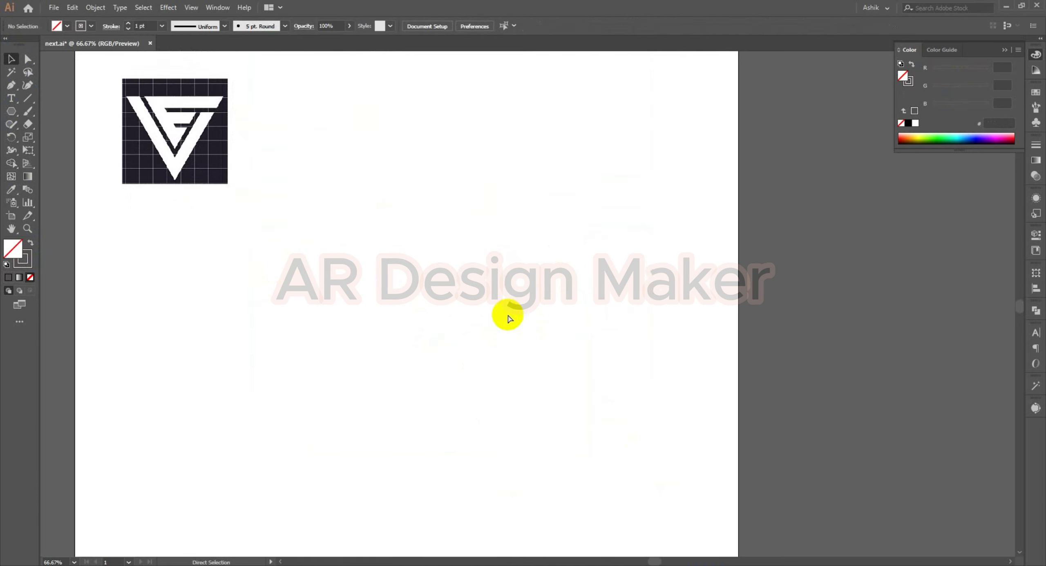
key(ctrl+v)
click(628, 294)
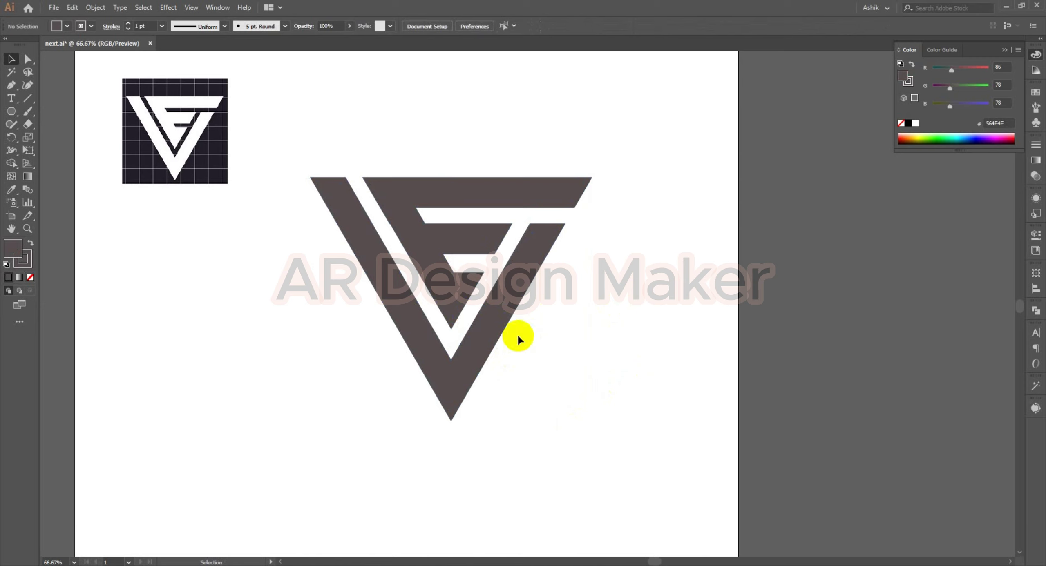
scroll(464, 300, up, 1)
scroll(464, 300, down, 1)
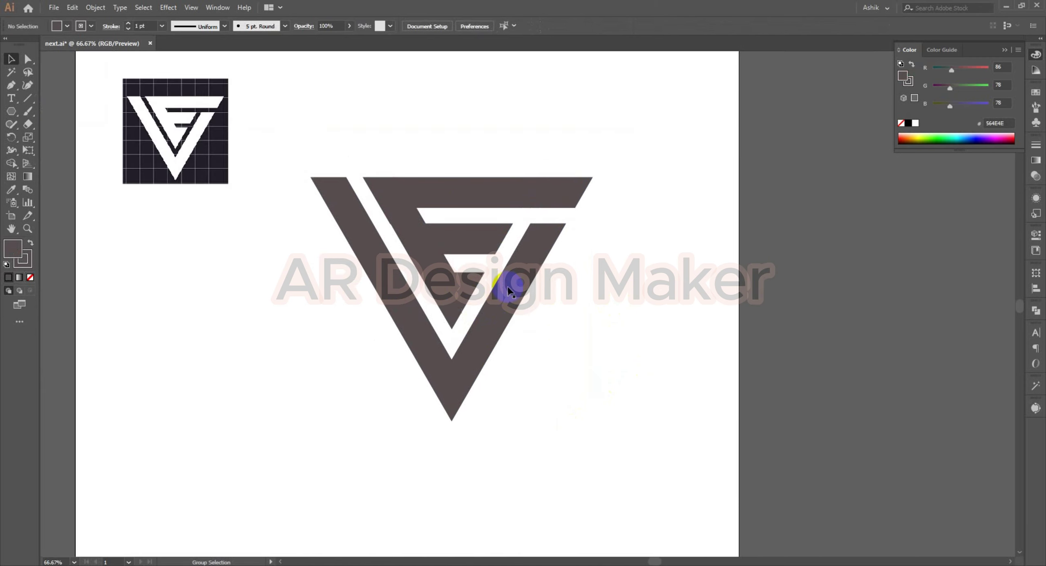
key(v)
drag(574, 407, 345, 121)
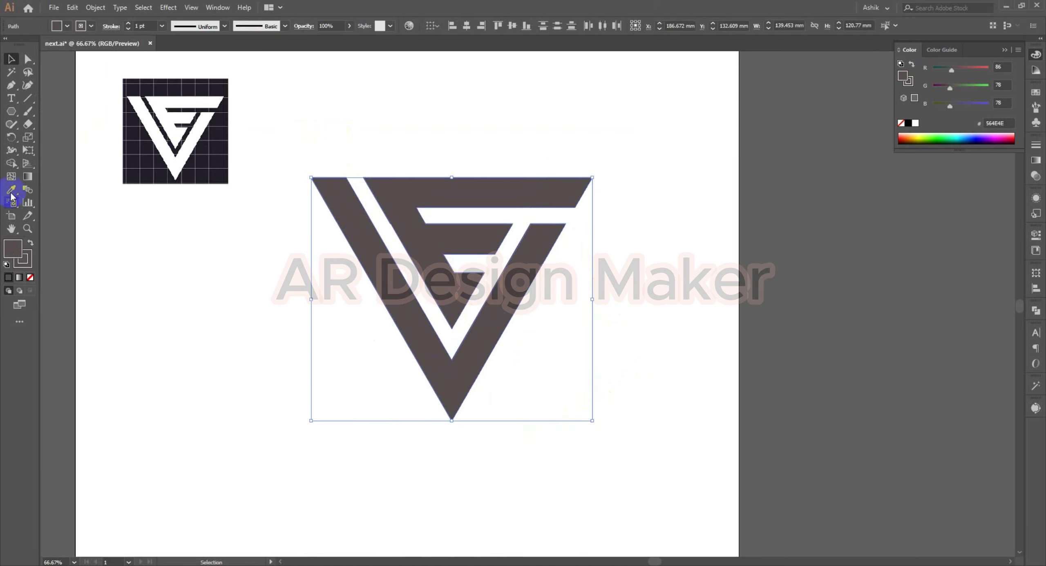
click(10, 166)
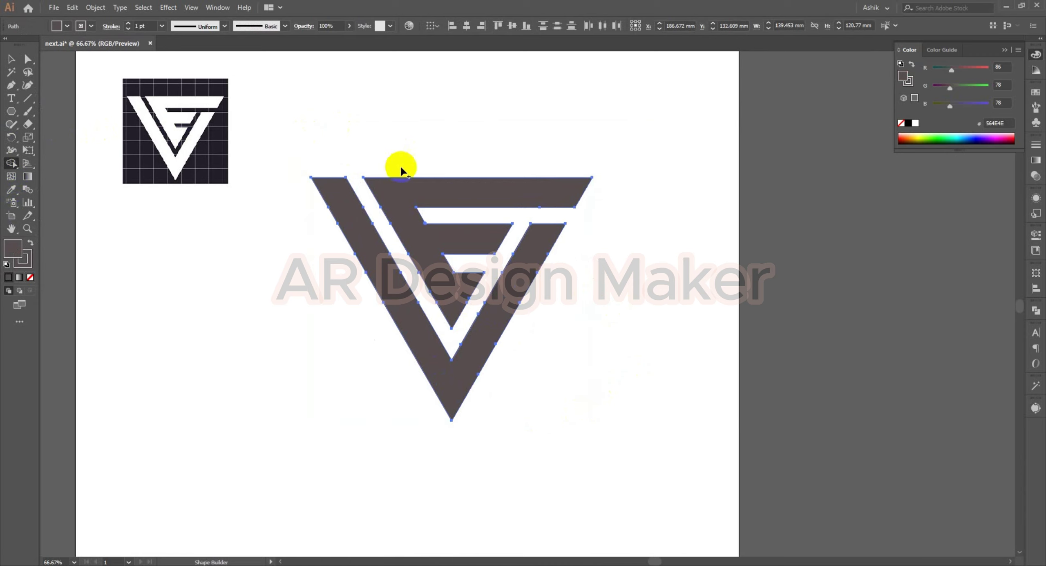
click(7, 61)
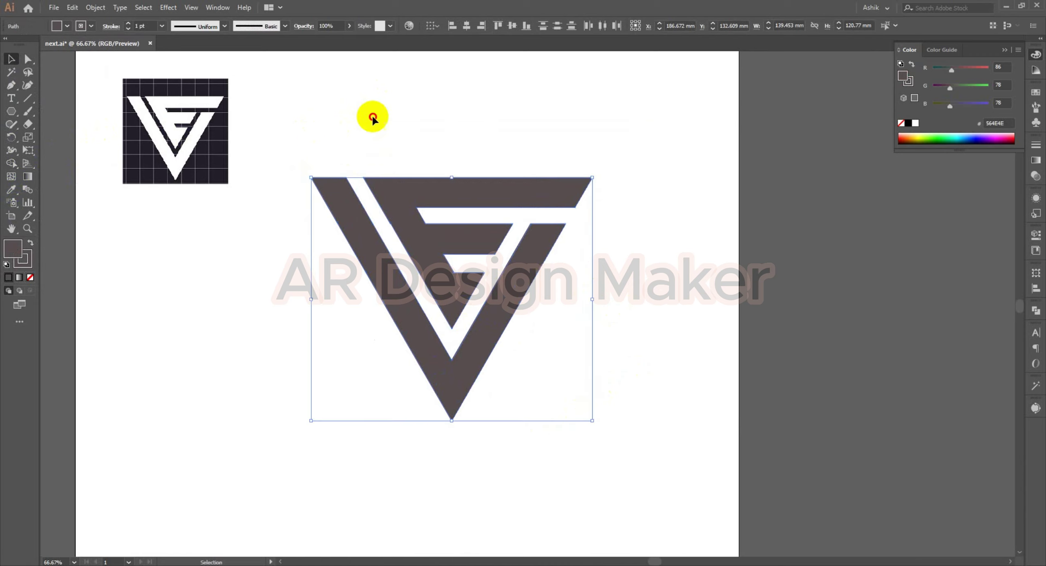
Select both logo shapes and fill them with turquoise 17FFC7.
drag(339, 113, 621, 357)
drag(949, 140, 951, 136)
click(955, 132)
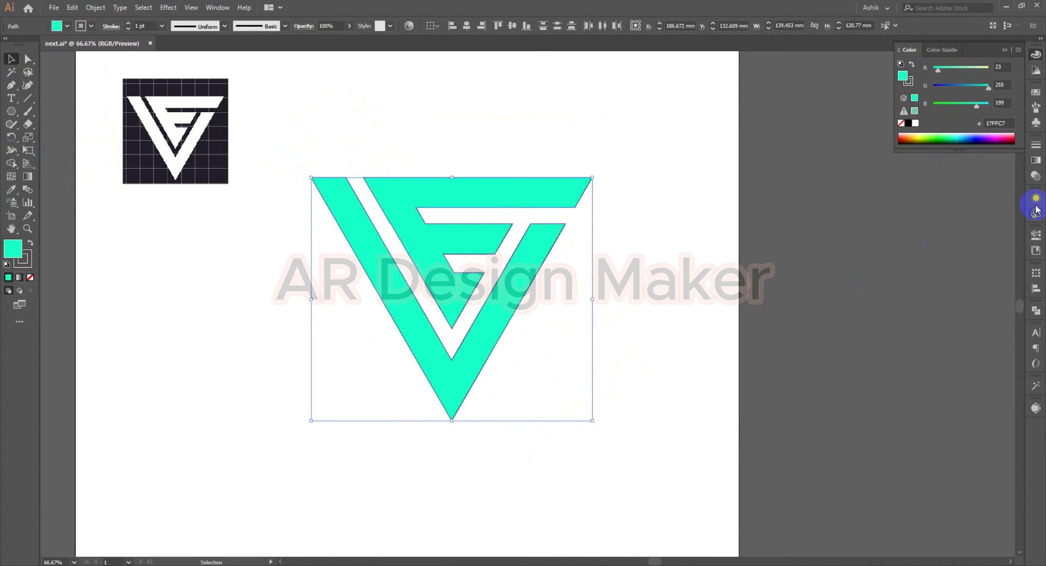
Apply a linear gradient fill to both logo shapes and set its end color stop to the yellow-green swatch.
click(1035, 161)
click(955, 222)
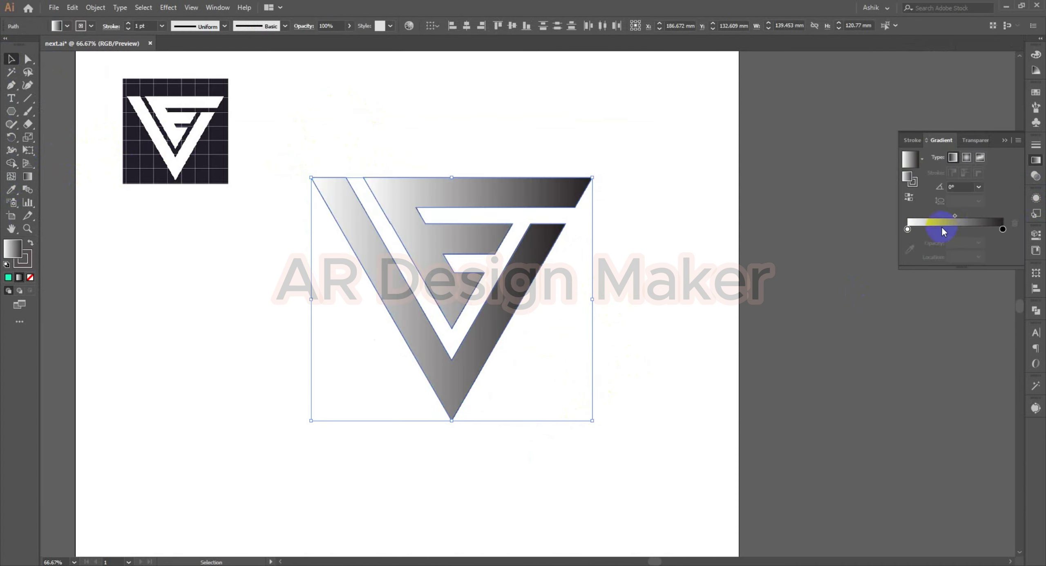
click(1002, 230)
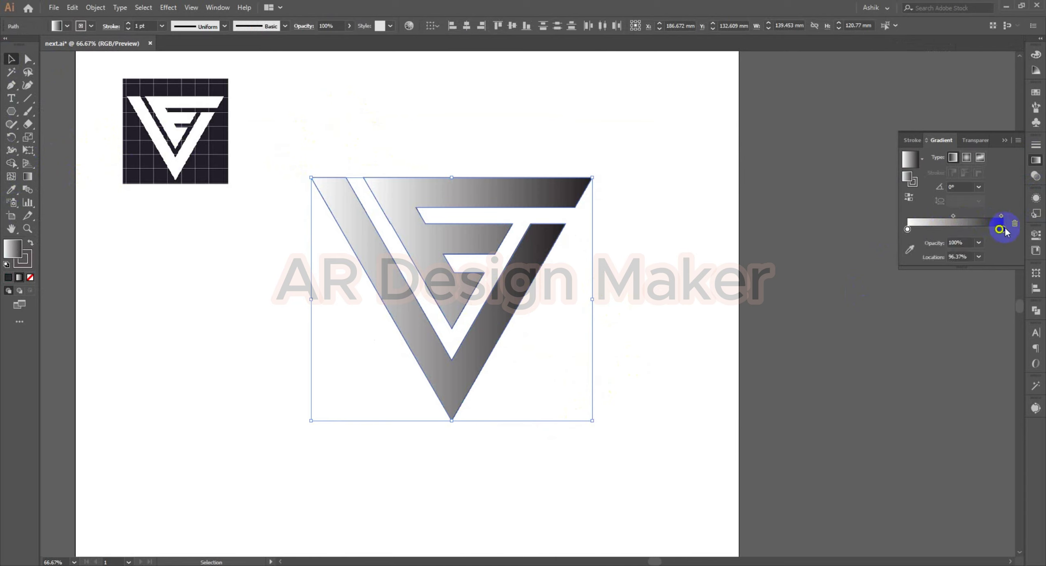
double_click(1002, 230)
double_click(1002, 230)
click(983, 265)
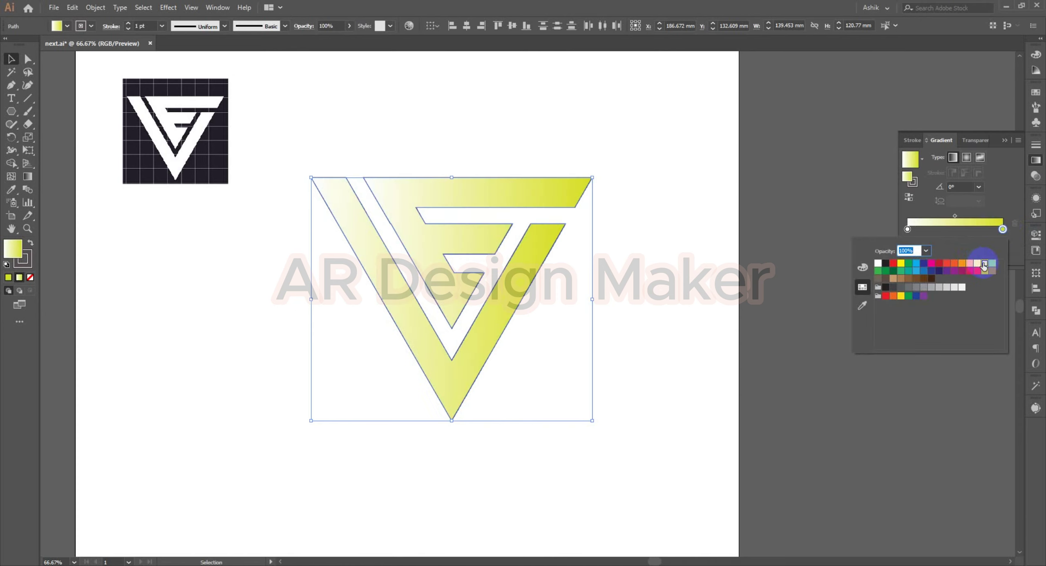
Set the gradient's start color stop to the orange swatch F15A29.
click(907, 229)
double_click(907, 230)
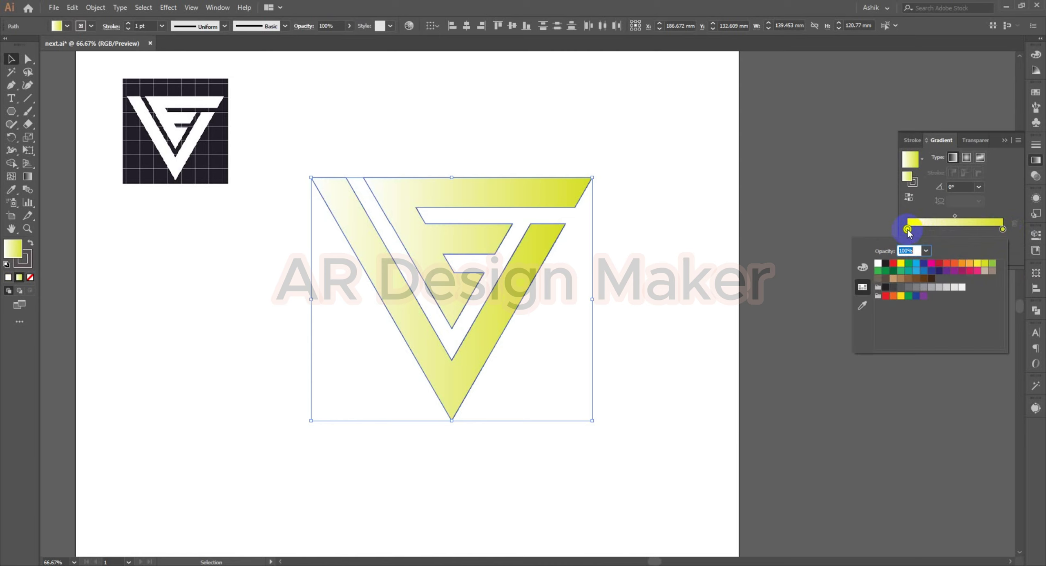
click(939, 264)
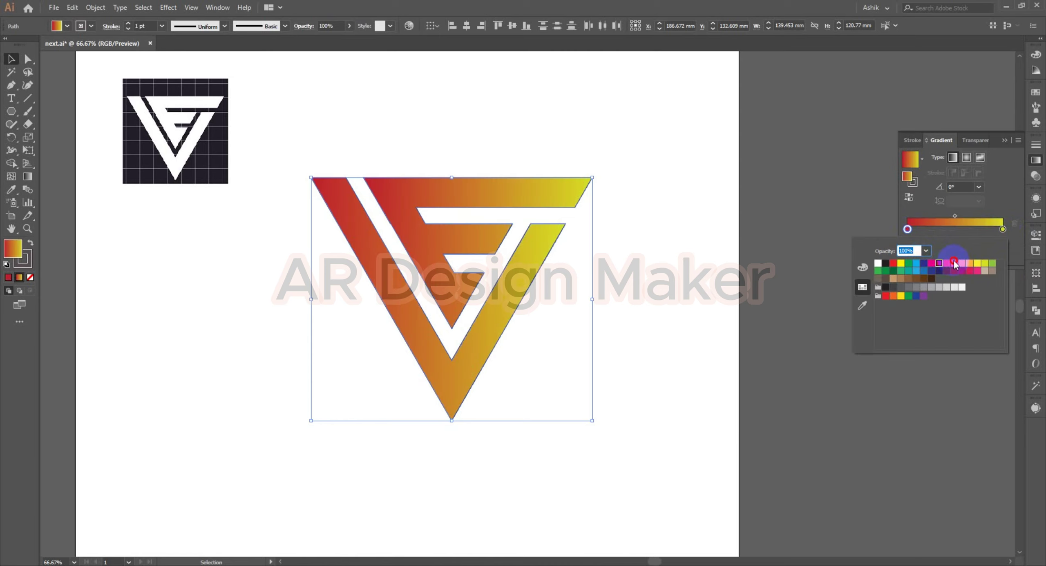
click(954, 264)
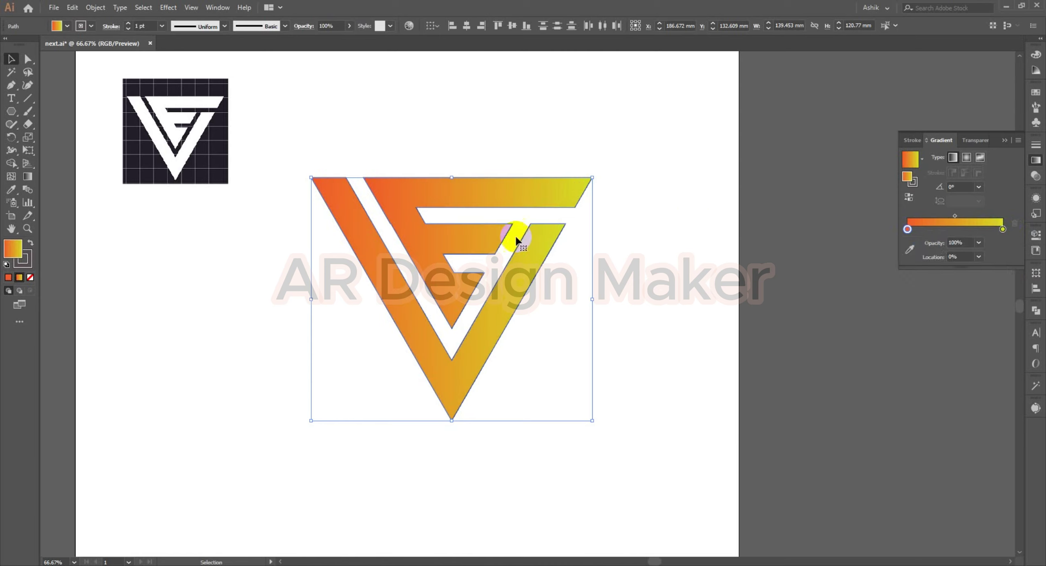
Remove the stroke from both logo shapes, keep the fill active and deselect them.
drag(343, 131, 625, 417)
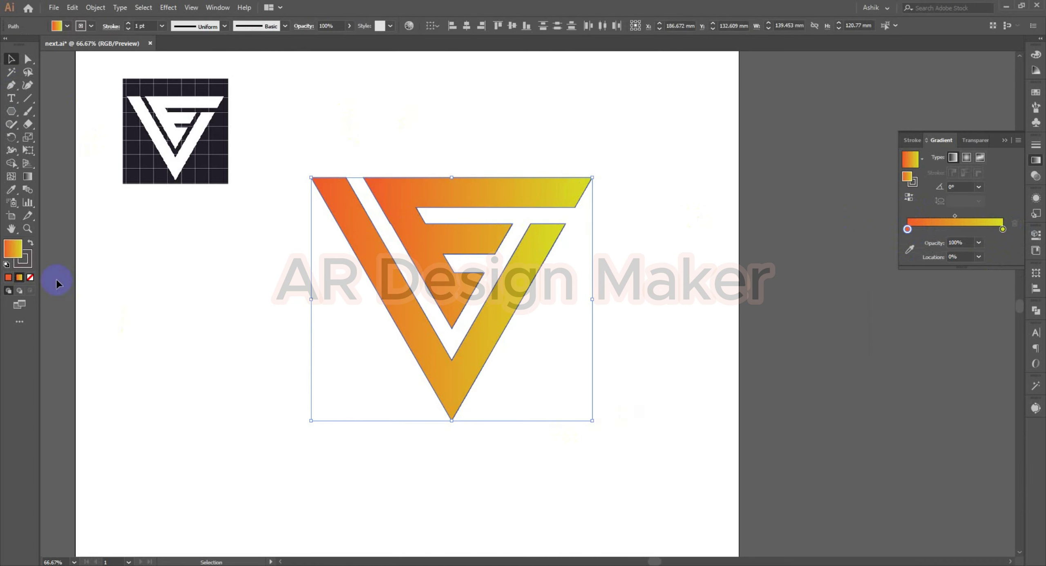
click(30, 277)
click(12, 247)
click(195, 250)
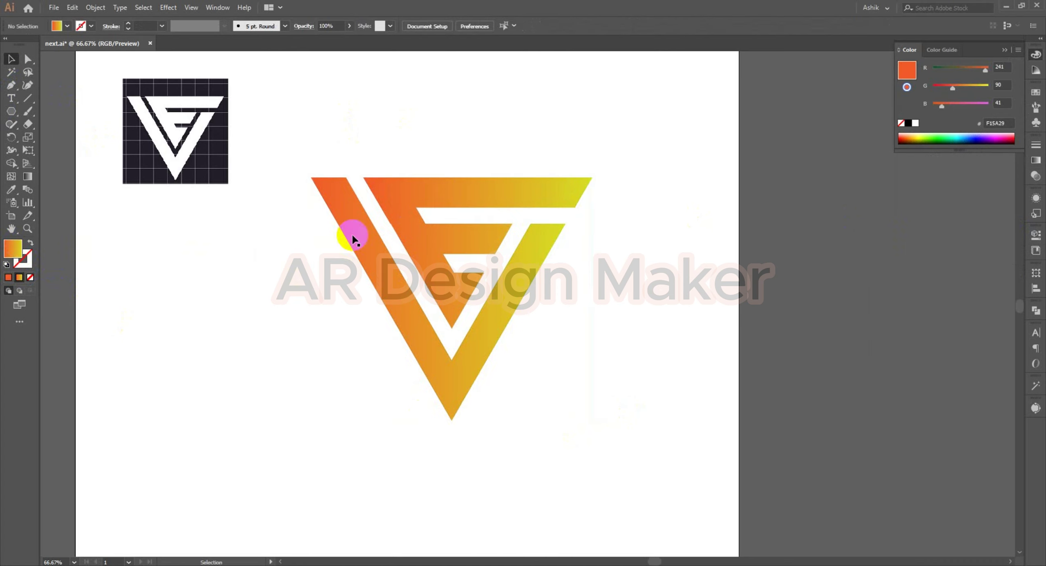
Redirect the E shape's gradient to run steeply from above its top bar down to its diagonal stem, then deselect it.
click(421, 221)
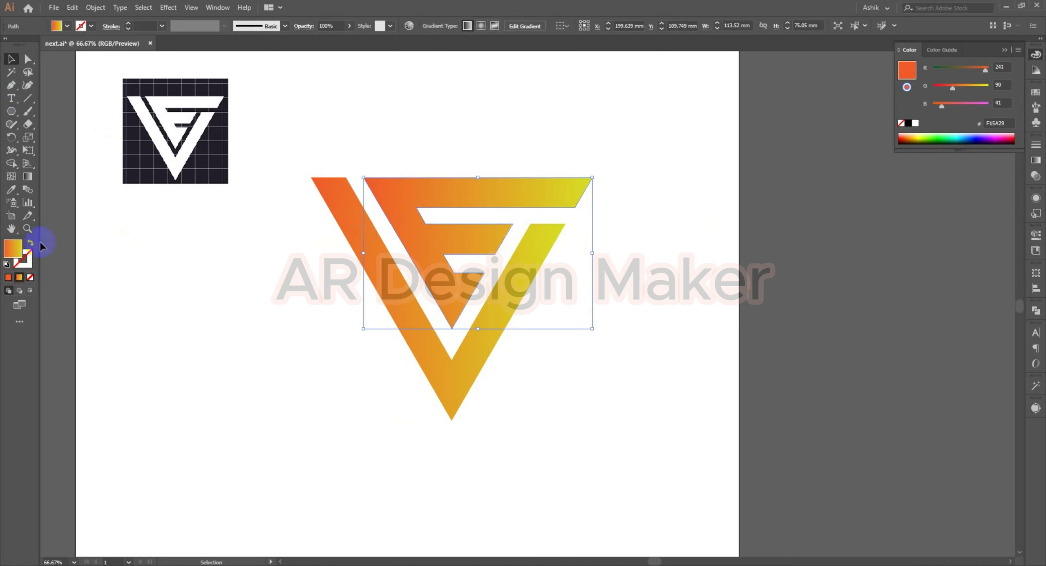
click(27, 176)
drag(450, 148, 413, 276)
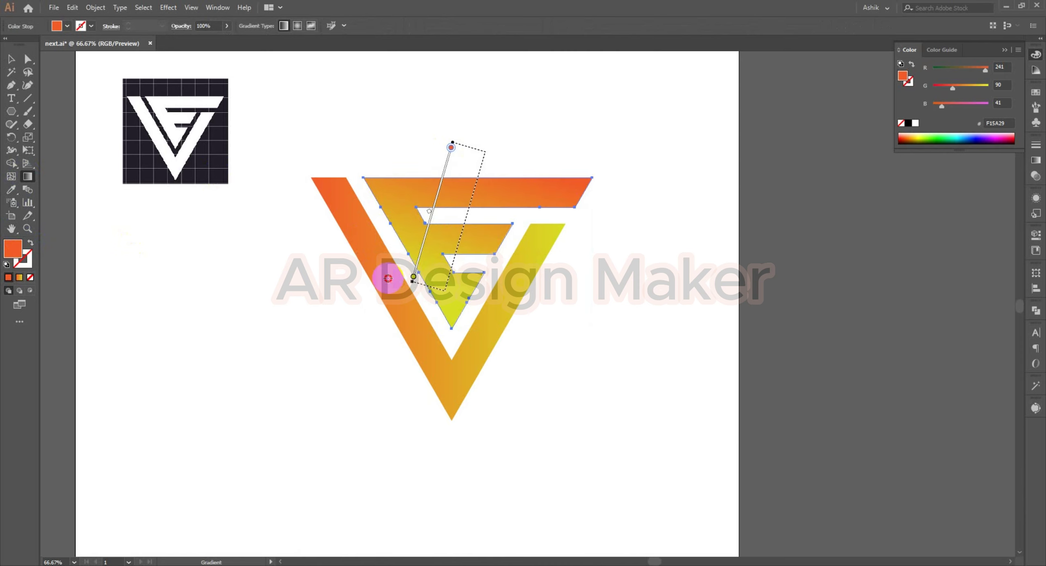
click(10, 61)
click(269, 279)
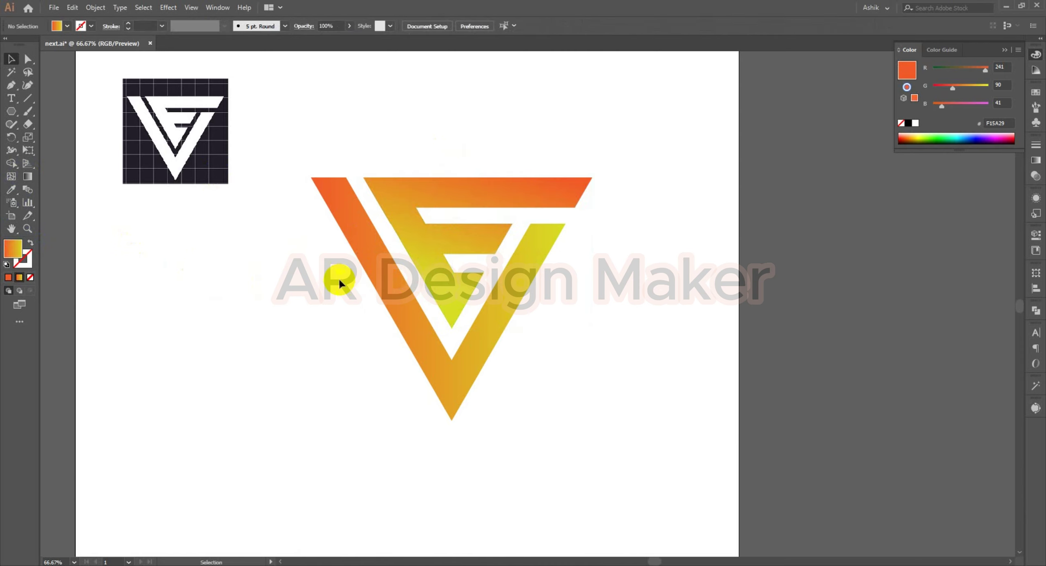
Redirect the V shape's gradient to run diagonally from outside its lower-left side up to its right arm, then deselect it.
click(373, 278)
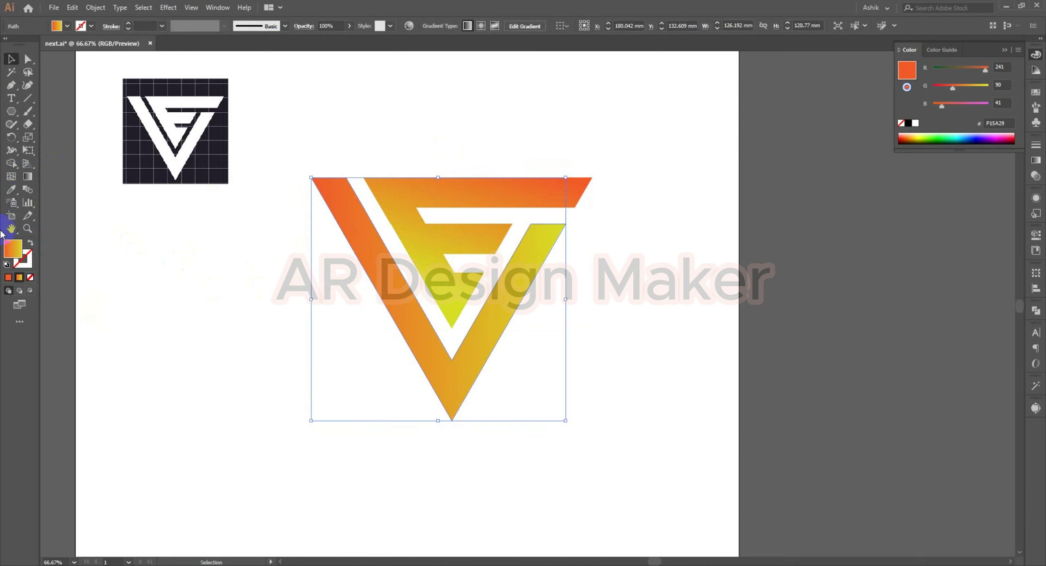
click(22, 177)
drag(357, 418, 497, 295)
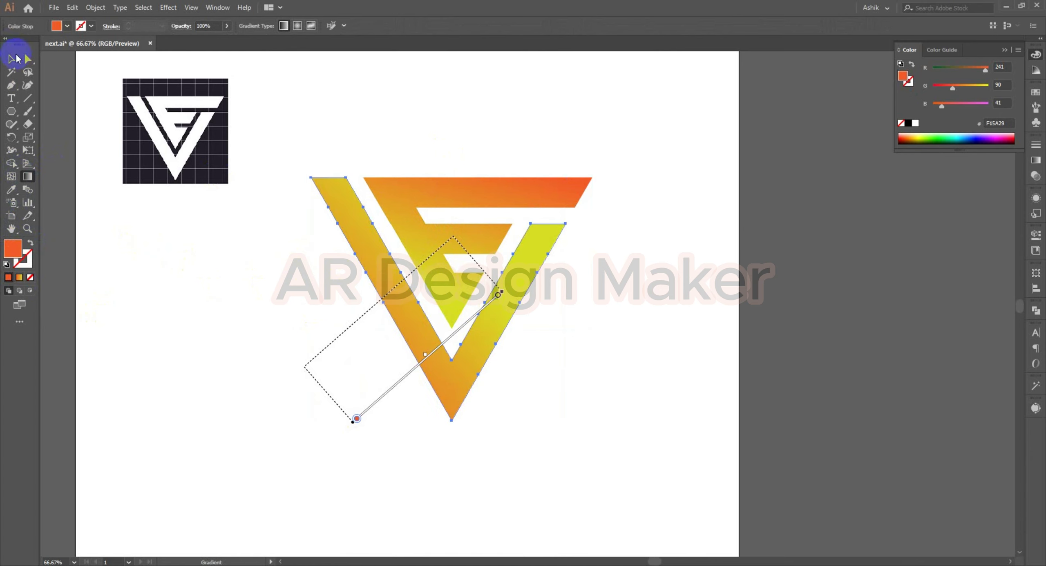
click(15, 58)
click(446, 312)
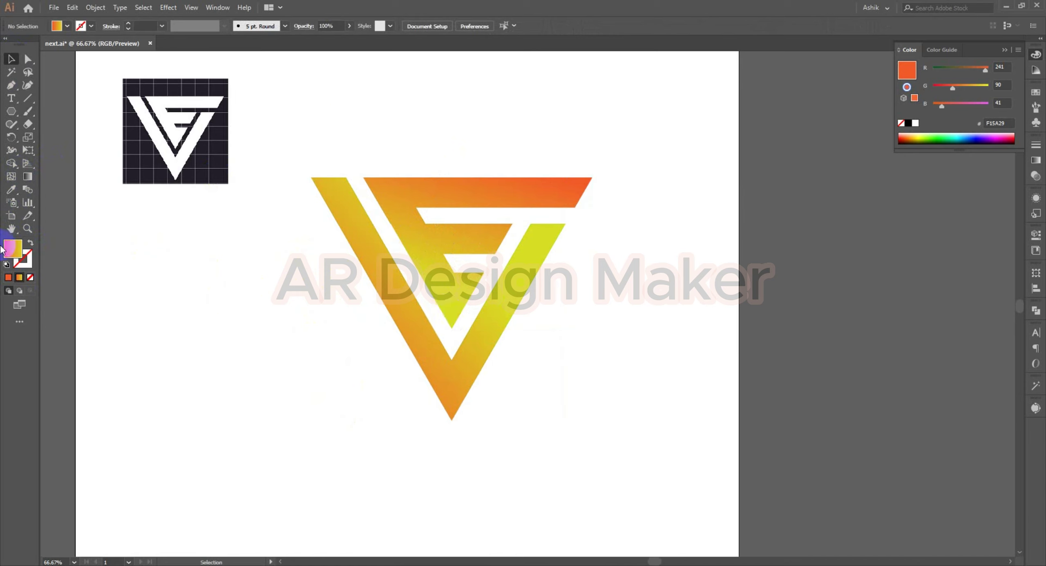
Draw a square about 156 mm wide centered over the logo and give it a dark 231F20 fill without a stroke.
click(11, 112)
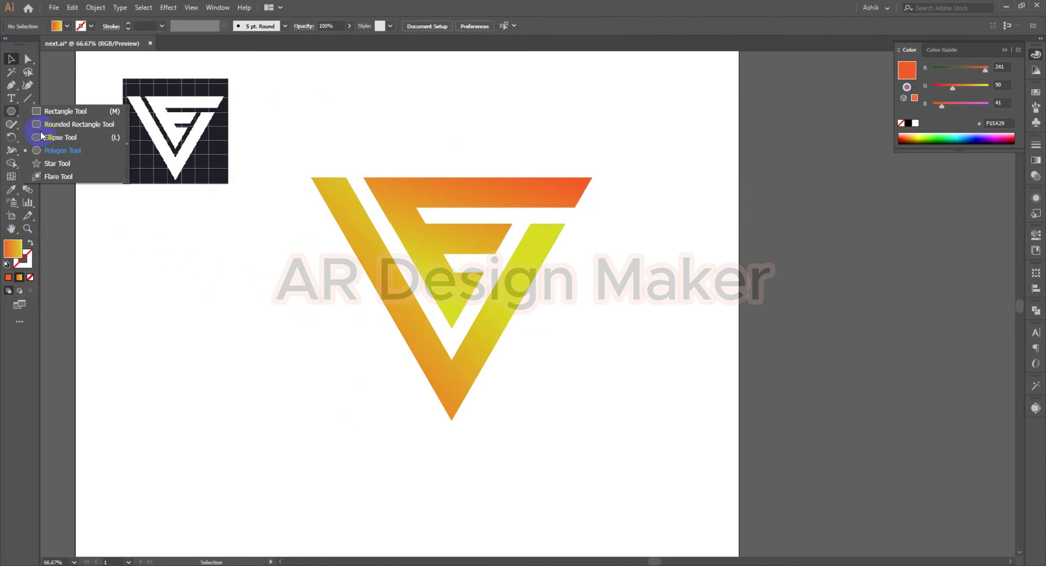
click(67, 112)
drag(448, 274, 466, 432)
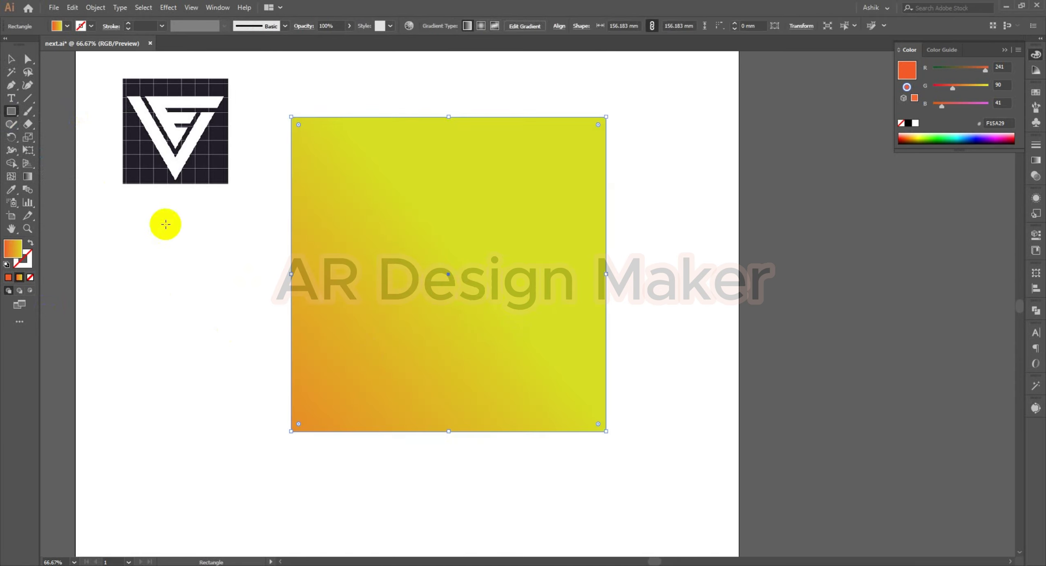
click(7, 265)
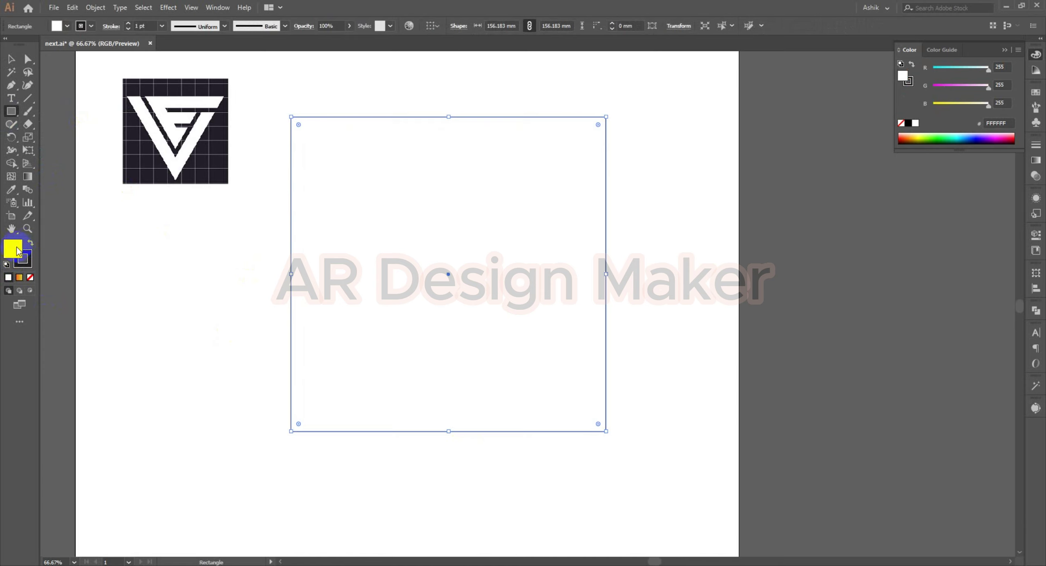
click(31, 277)
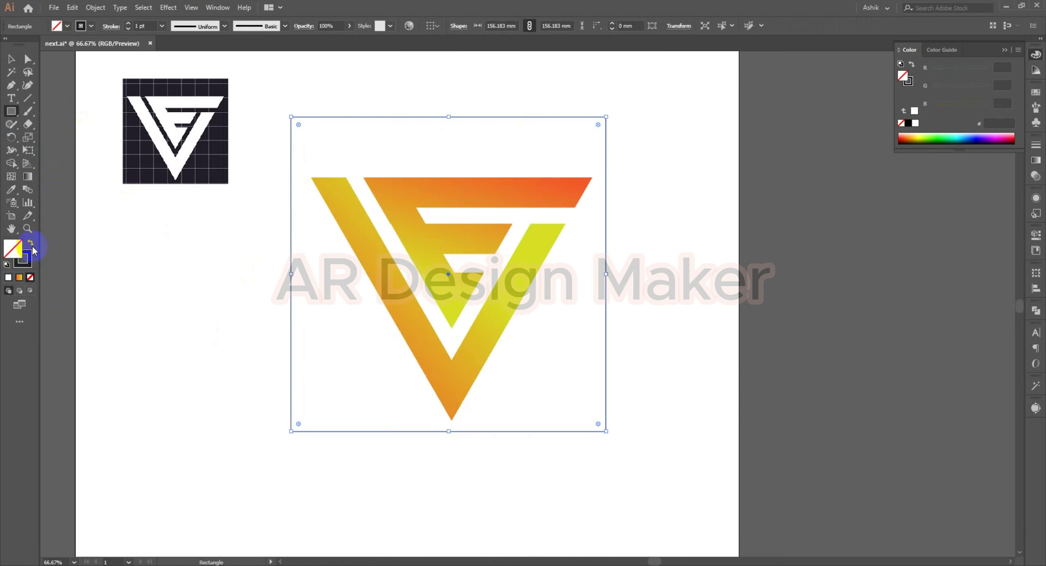
click(30, 244)
click(11, 59)
click(182, 257)
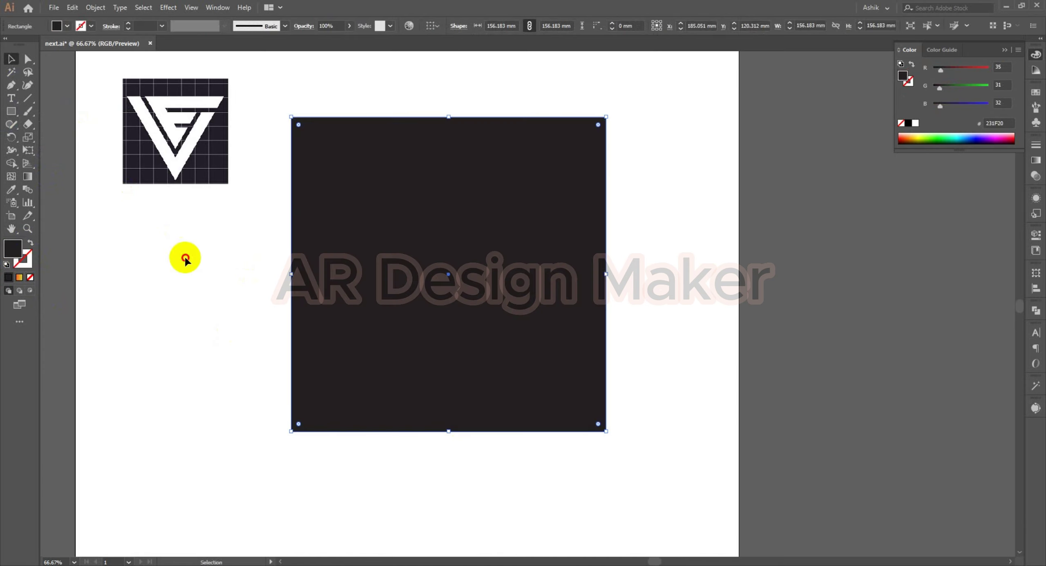
Send the dark square to the back behind the logo, deselect everything and save the file.
right_click(390, 260)
mouse_move(439, 426)
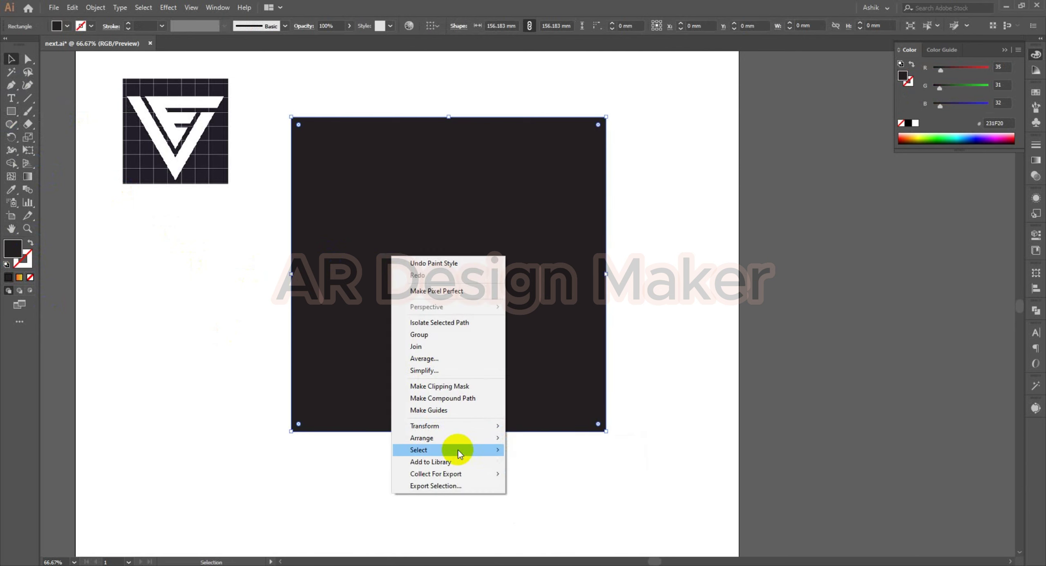
mouse_move(458, 451)
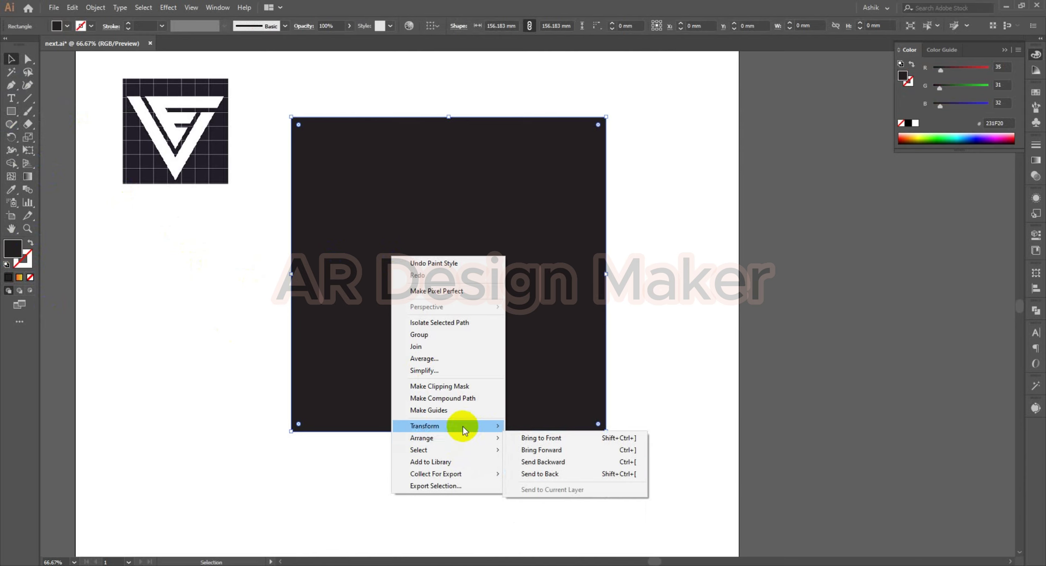
click(549, 475)
click(691, 443)
drag(704, 489, 289, 138)
click(655, 210)
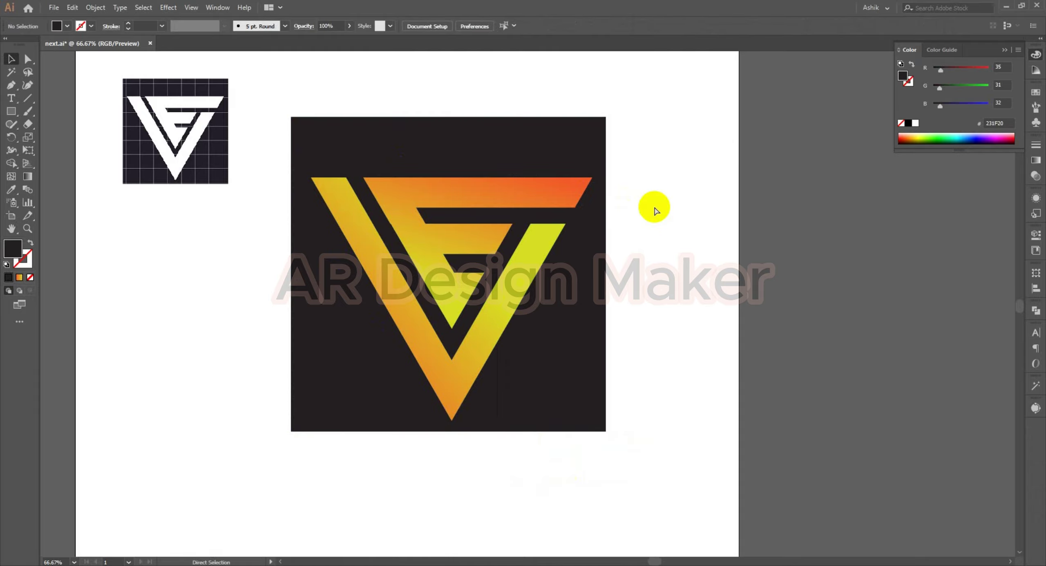
key(ctrl+s)
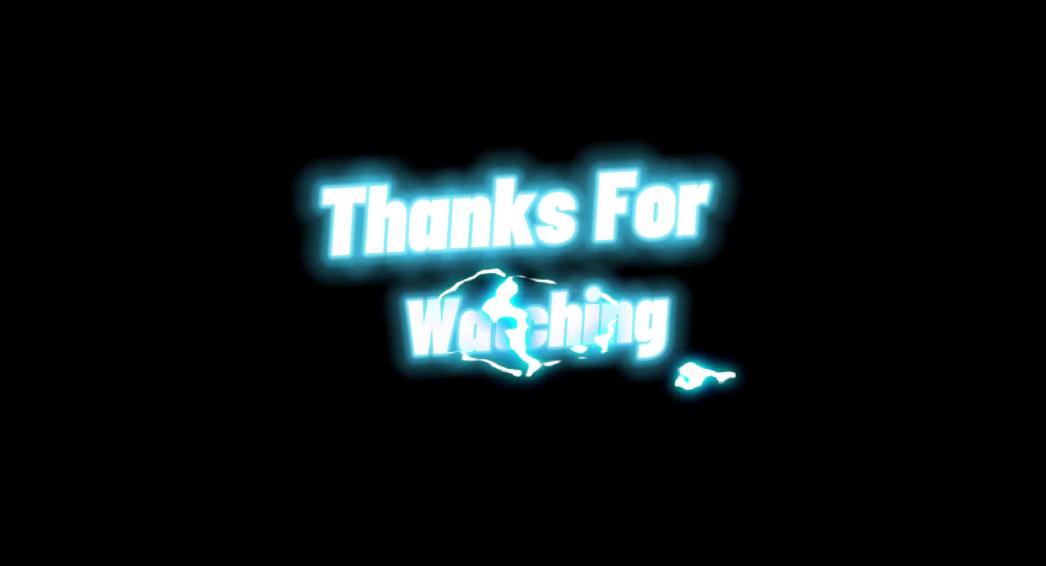